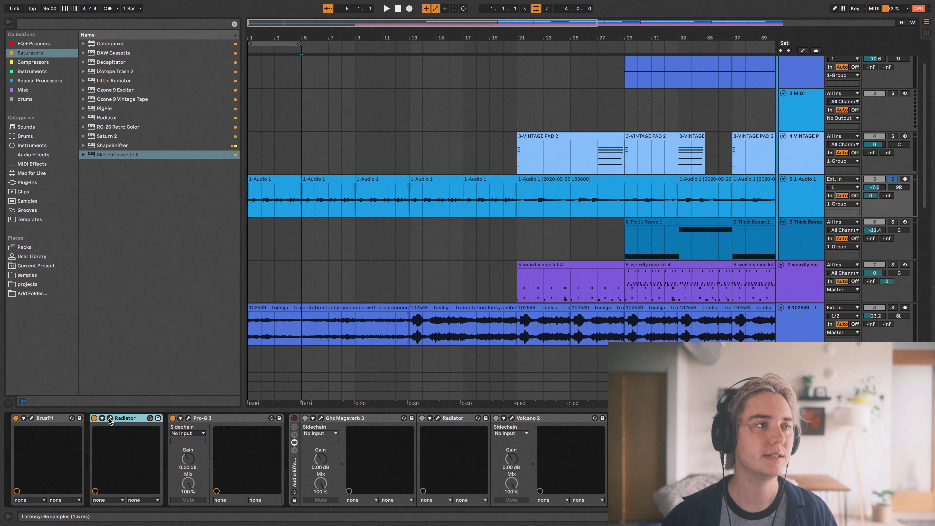
- Close the Radiator window and inspect the Pro-Q 3 equalizer curve on the 5 1-Audio track
click(191, 145)
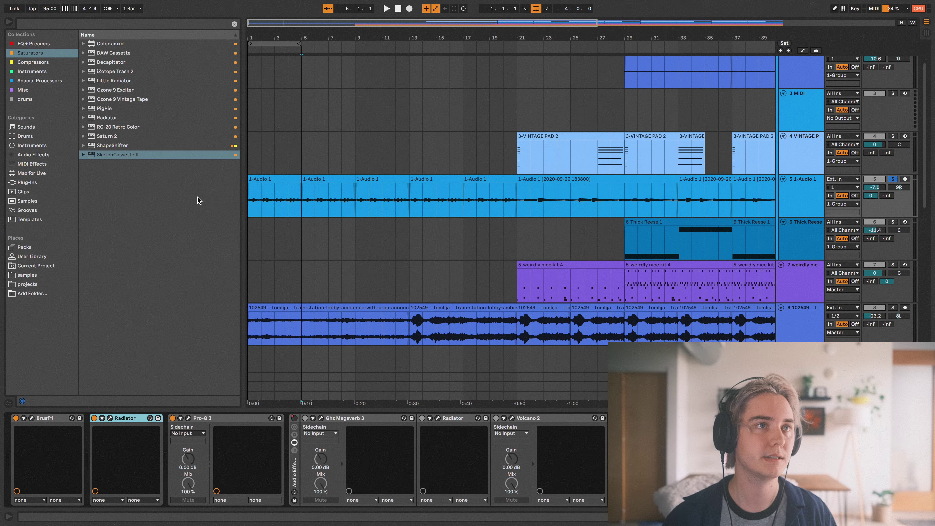
click(188, 418)
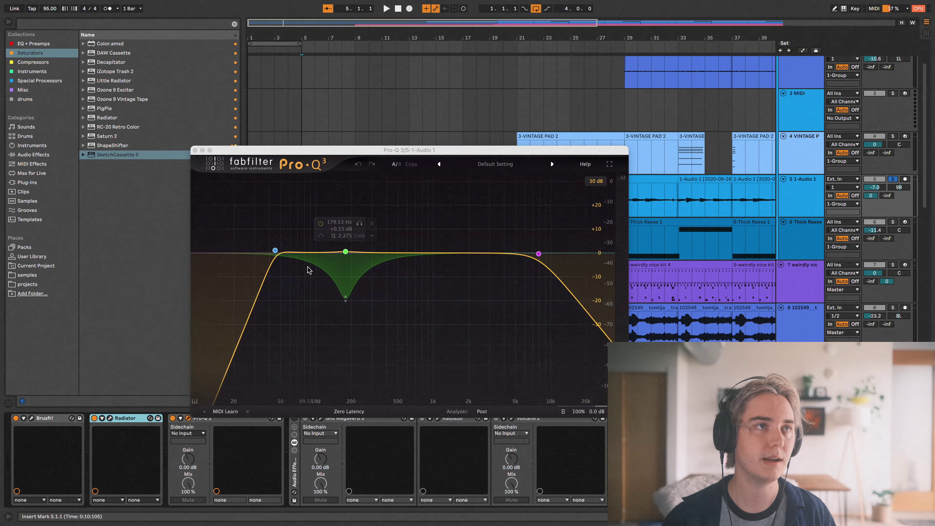
click(195, 150)
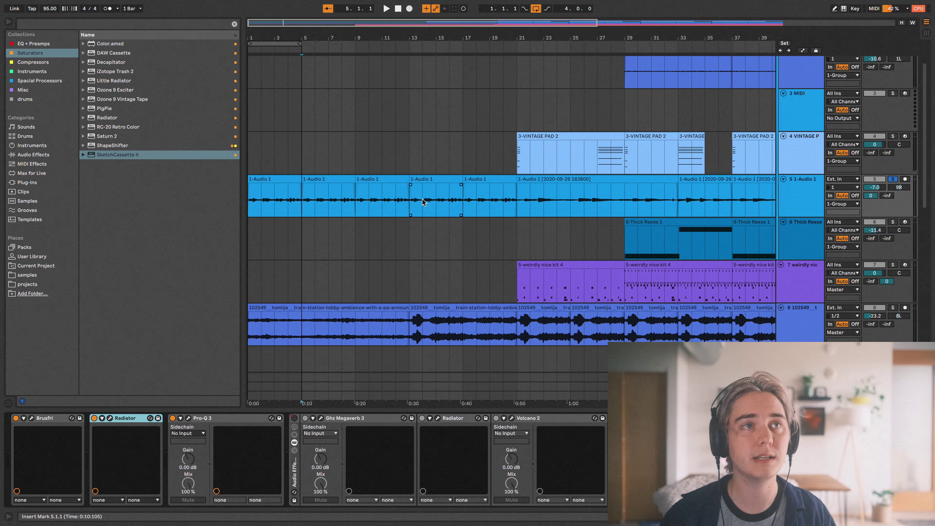
- Set the insert marker at bar 21 and bring up the device chain of the 5 1-Audio track
click(490, 200)
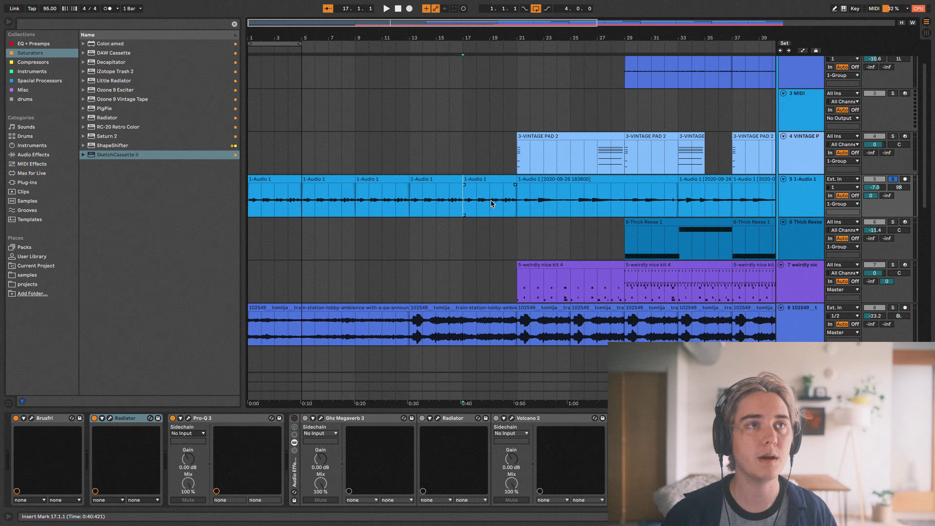
click(517, 161)
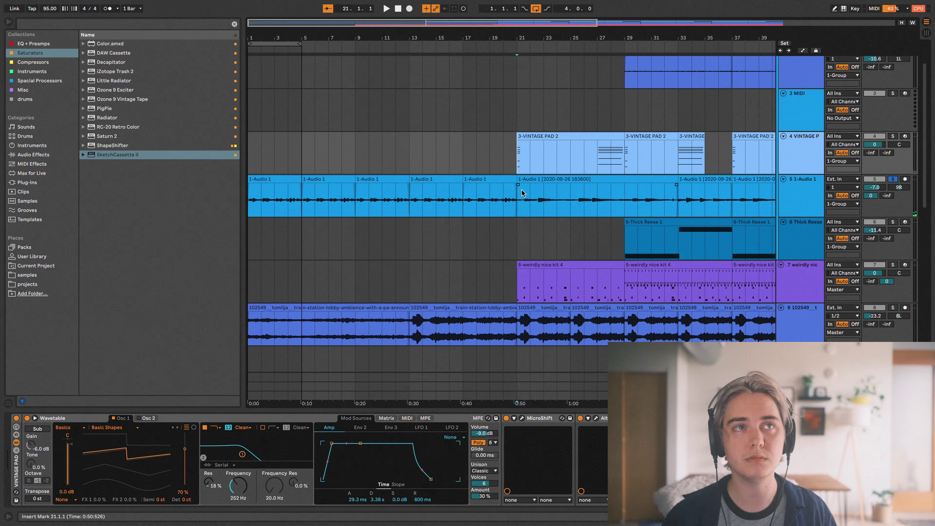
click(520, 199)
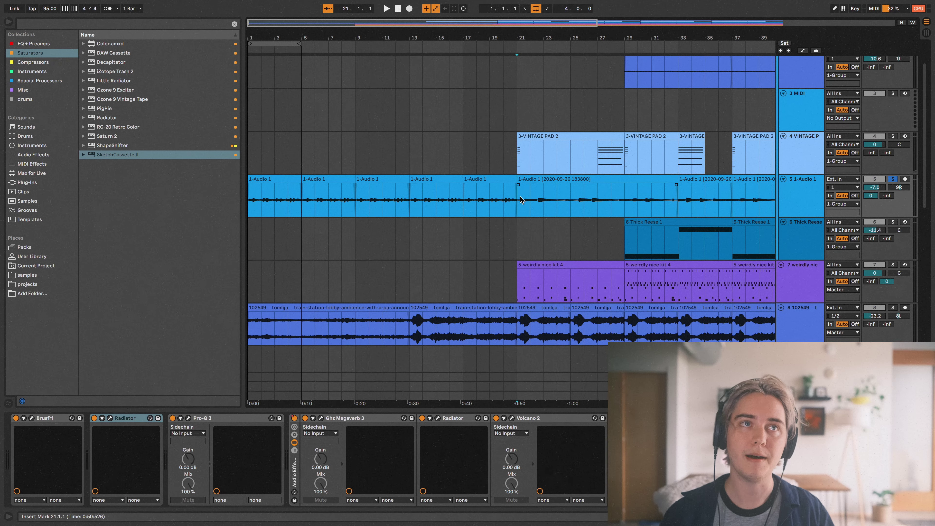
click(516, 156)
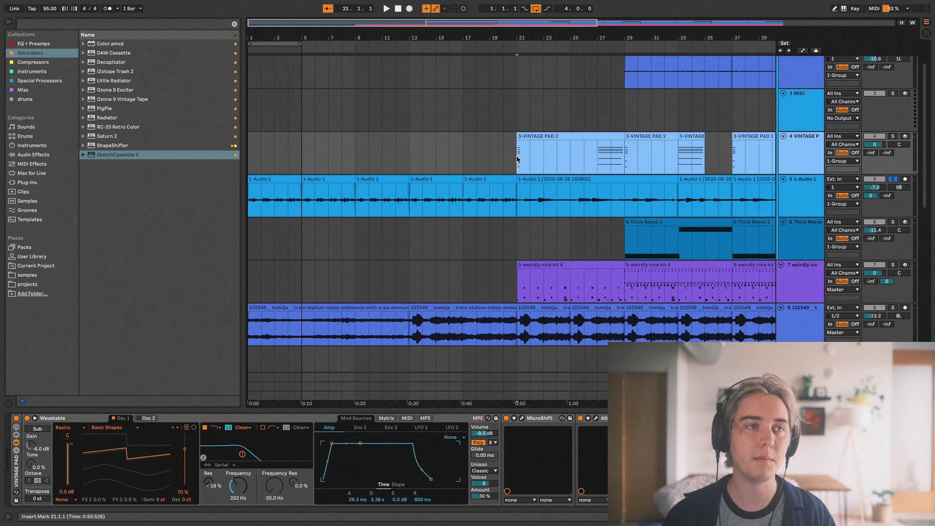
key(Down)
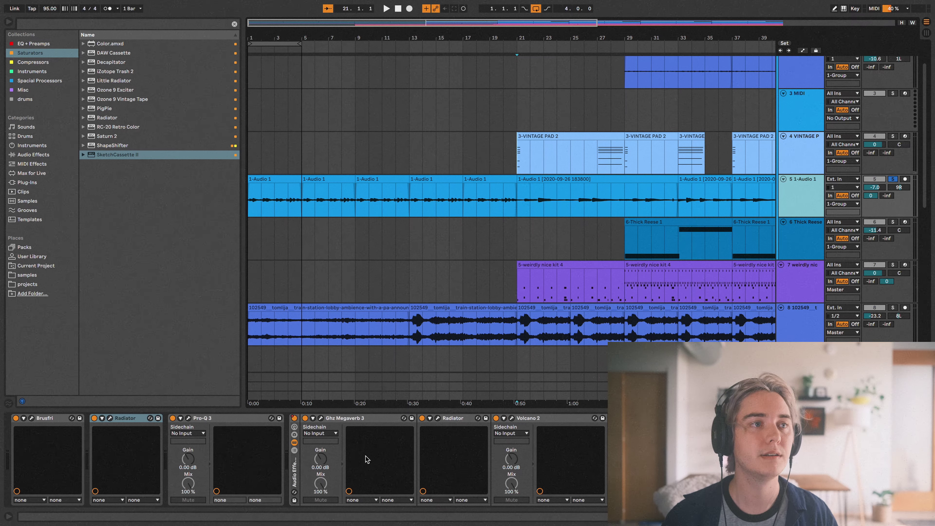
- Inspect the Ghz Megaverb 3, Radiator and Volcano 2 plugins inside the audio track's effect rack
click(314, 468)
click(322, 418)
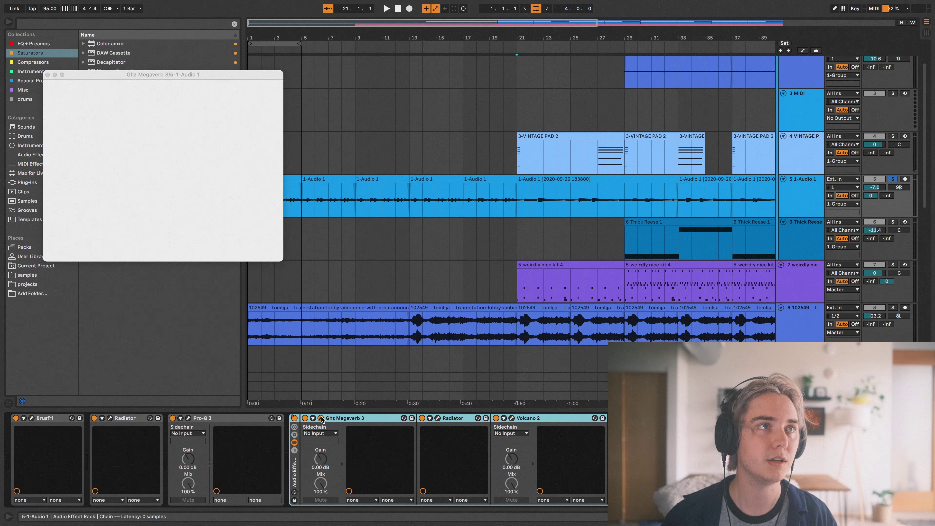
click(47, 75)
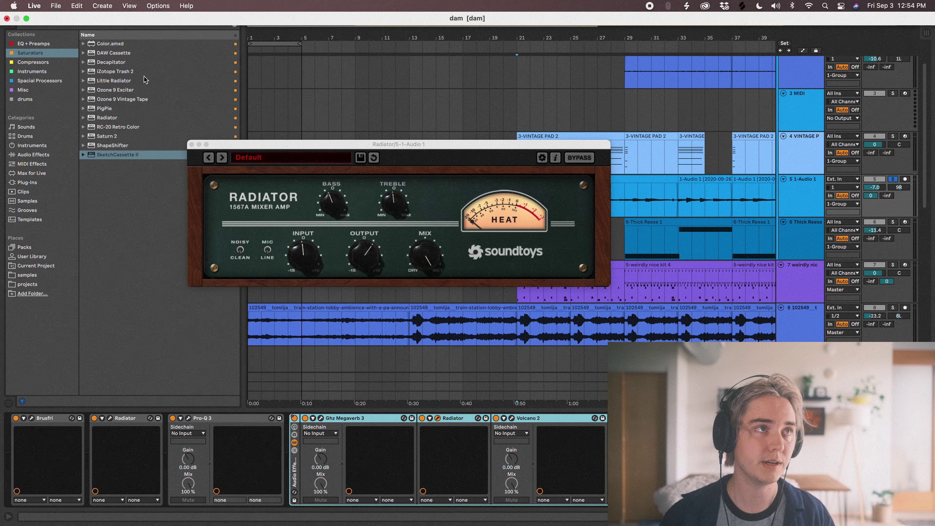
click(191, 144)
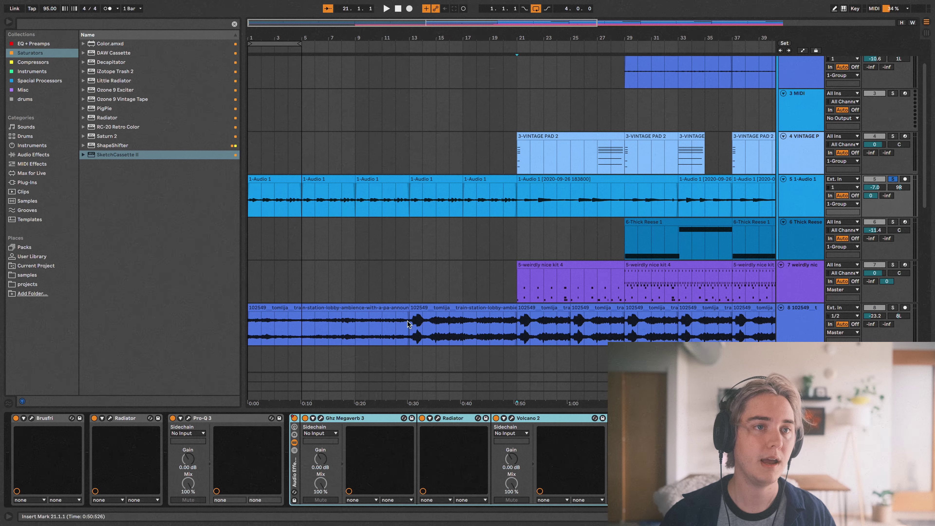
click(511, 419)
click(200, 162)
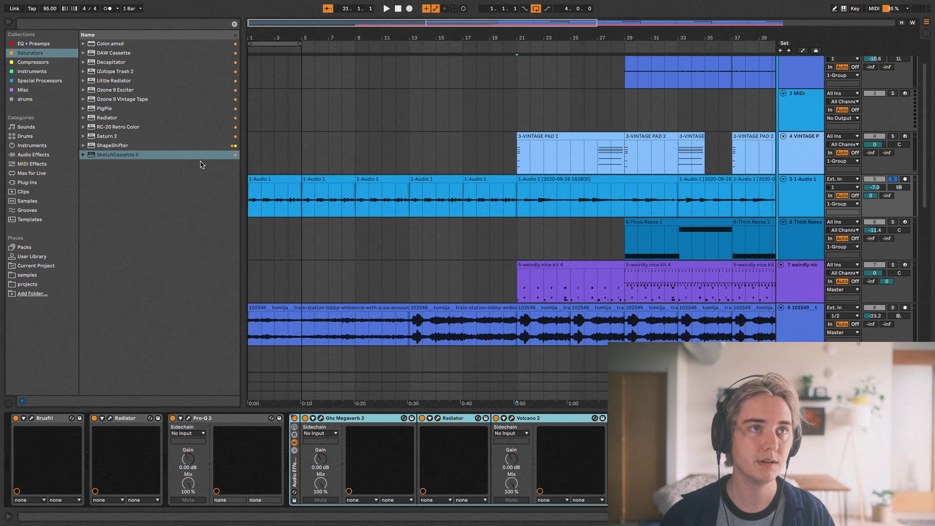
- Play the 5 1-Audio track from bar 17 and show the effect rack's Device On automation in the arrangement
click(465, 207)
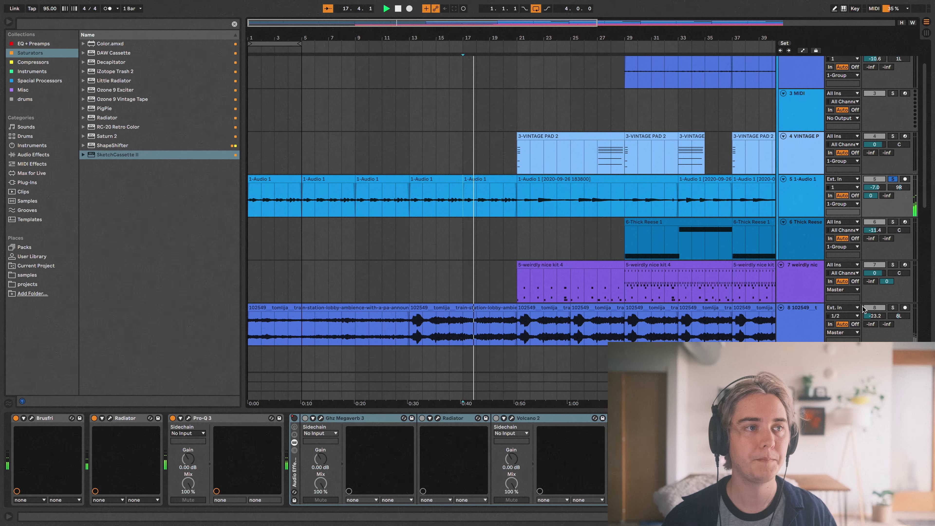
click(791, 200)
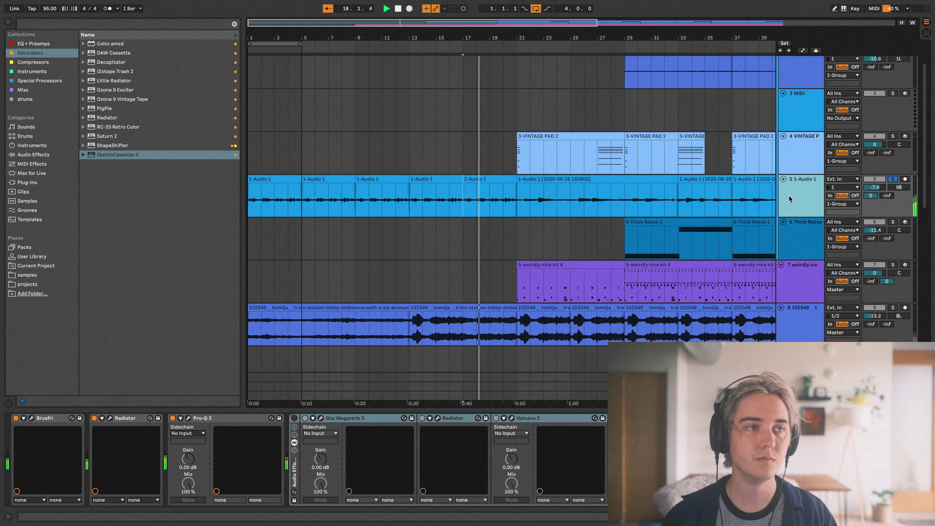
right_click(297, 419)
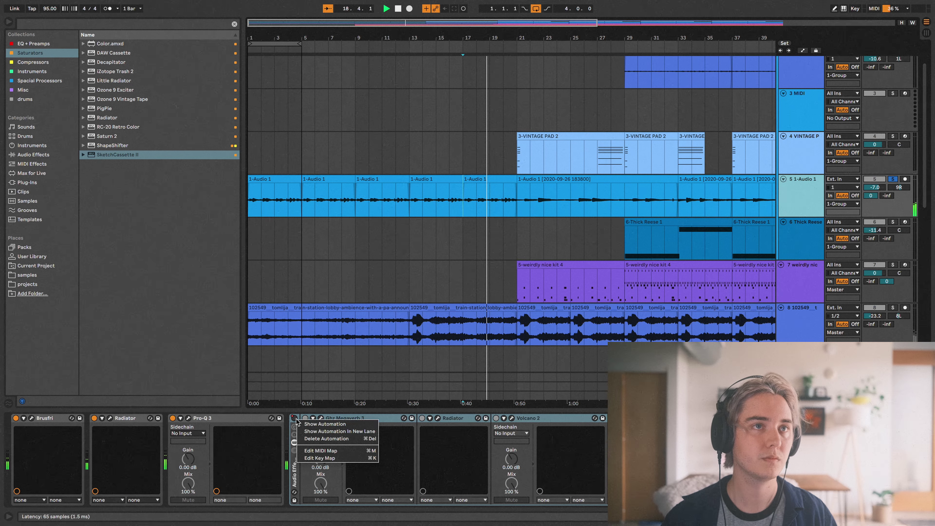
click(325, 424)
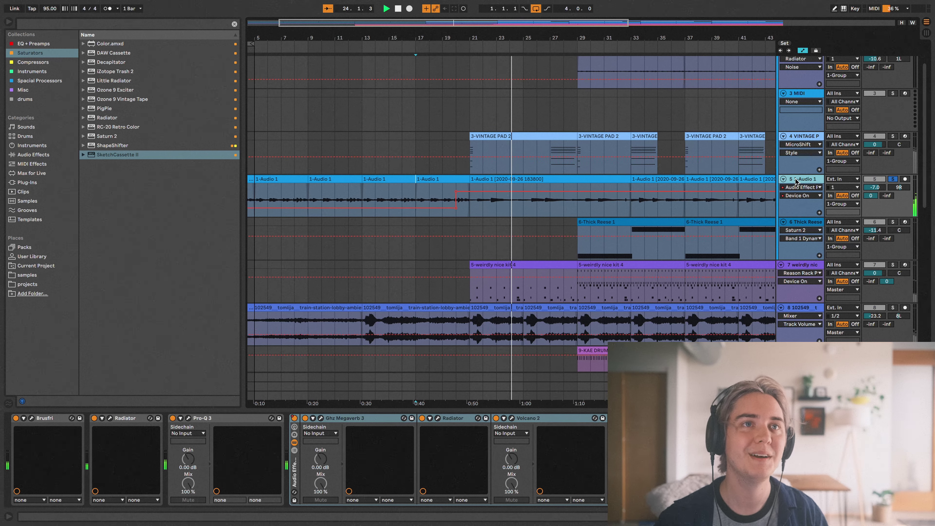
key(space)
click(457, 206)
- Select the 4 VINTAGE PAD track and solo it
click(815, 136)
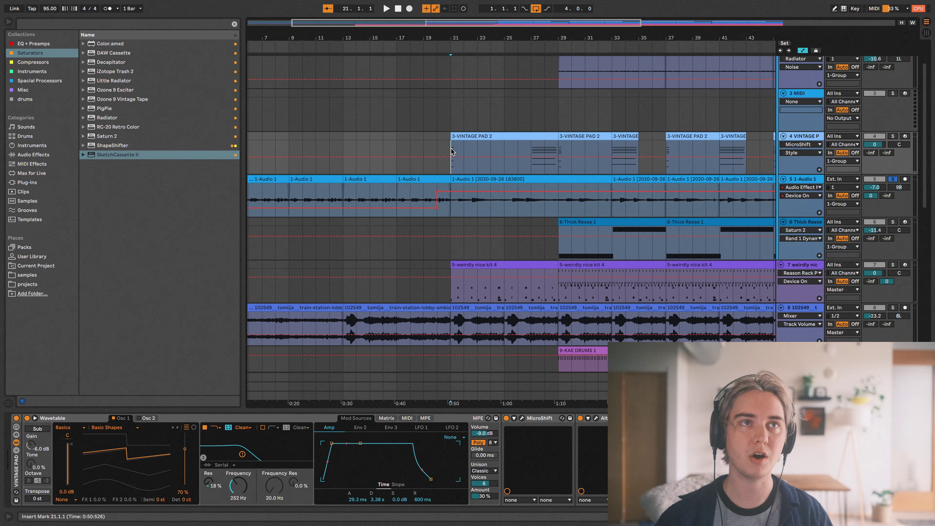
click(801, 137)
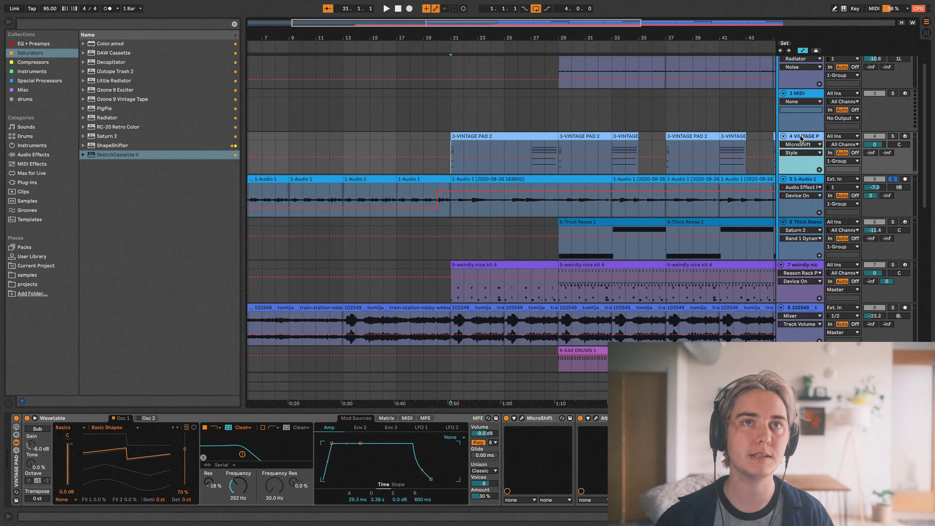
click(889, 137)
- Inspect the Wavetable, MicroShift, Altiverb 7 and DAW Cassette devices on the VINTAGE PAD track
click(59, 422)
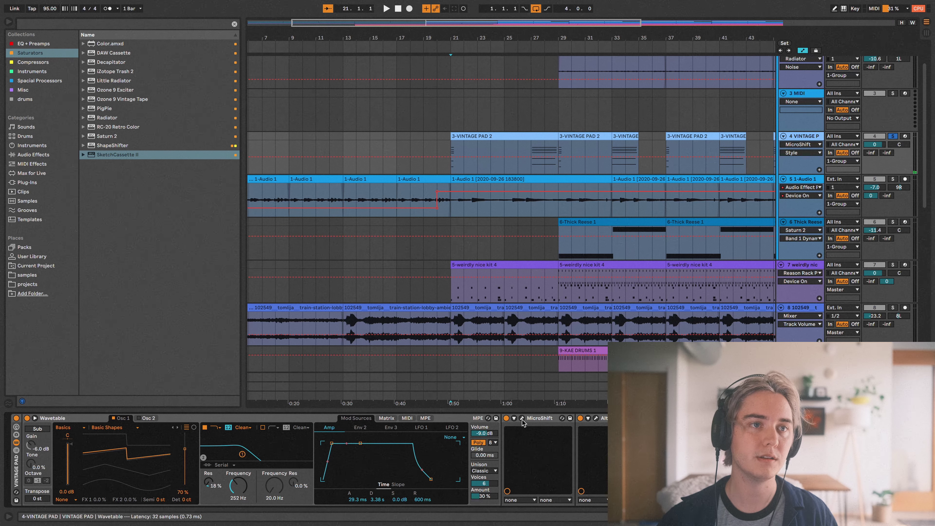
key(super+alt+p)
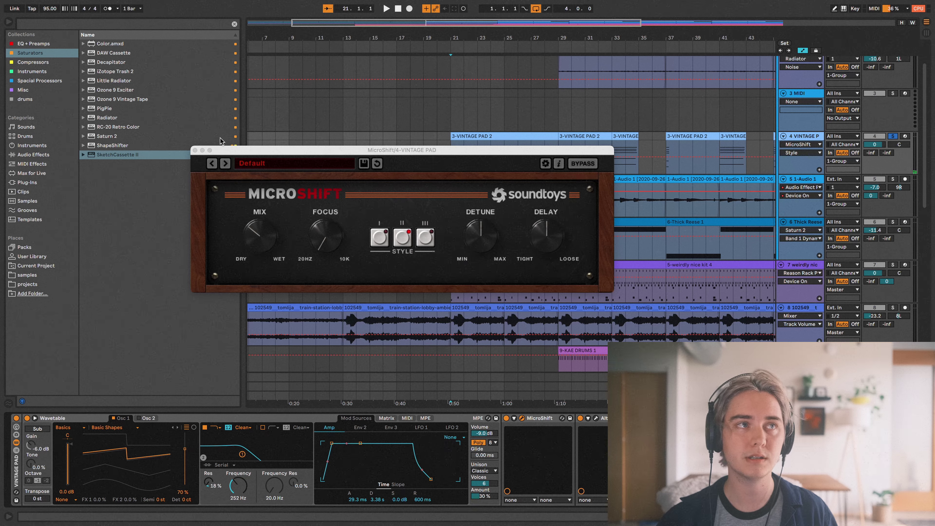
click(195, 151)
click(597, 418)
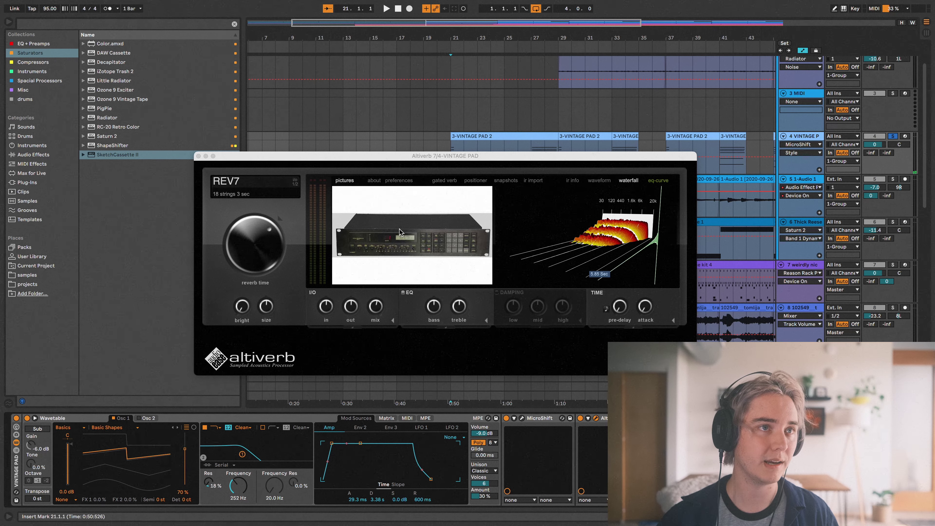
drag(233, 159, 303, 126)
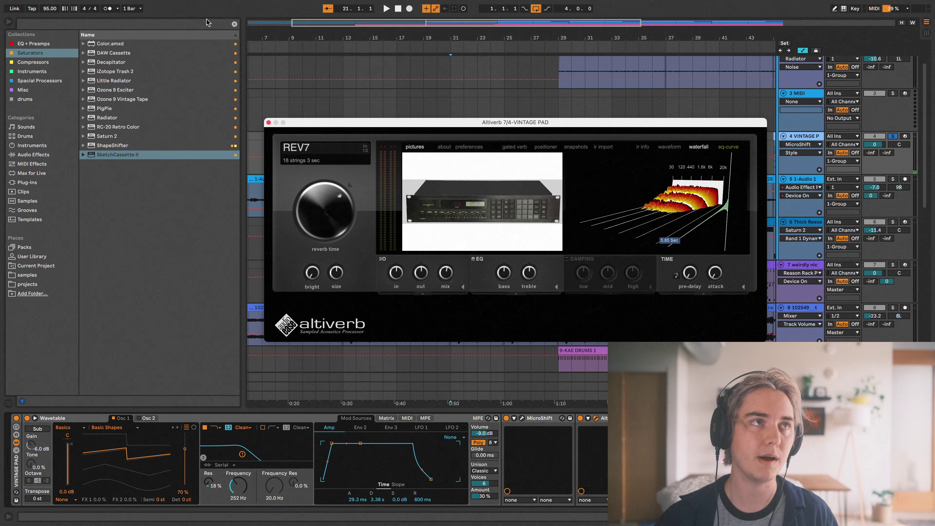
click(268, 123)
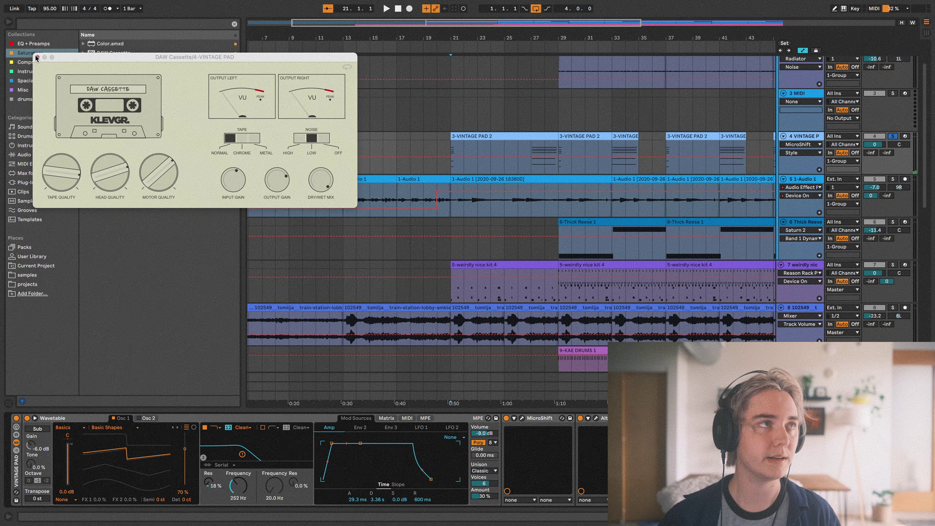
click(37, 57)
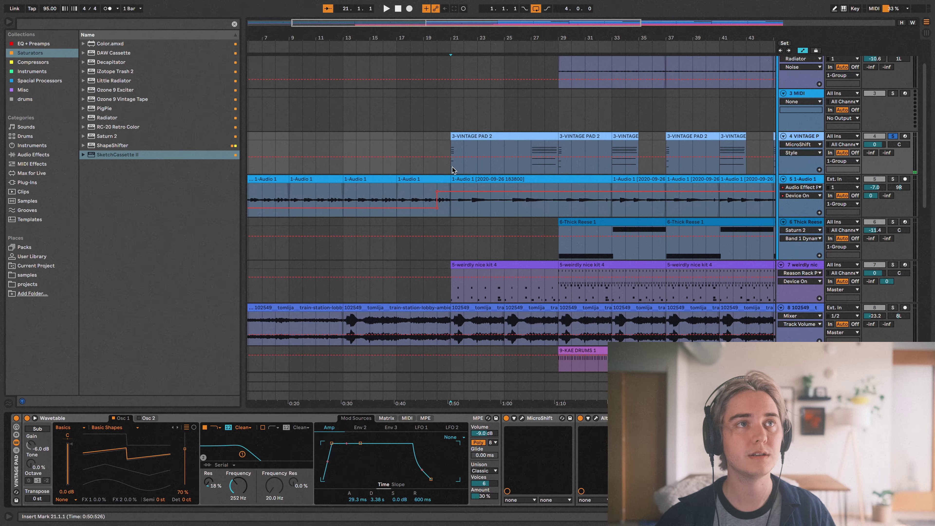
- Play the soloed pad from bar 21 and add the 5 1-Audio track to the solo
key(space)
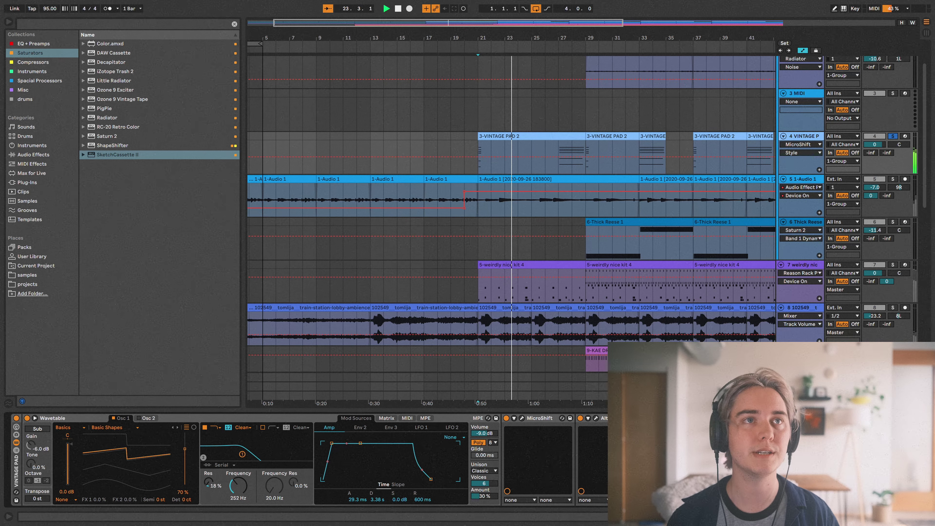
click(893, 179)
- Audition the soloed pad and audio tracks together from bar 29 and again from bar 33
click(568, 209)
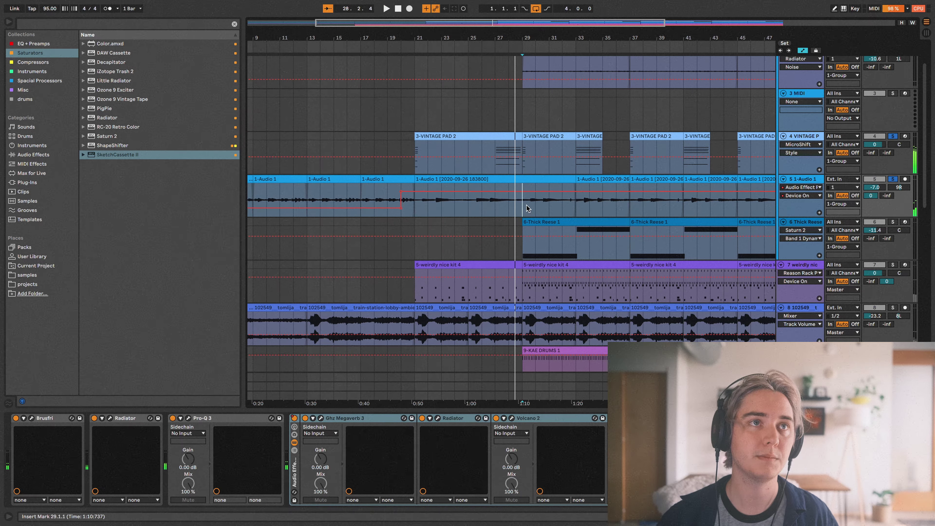
click(525, 160)
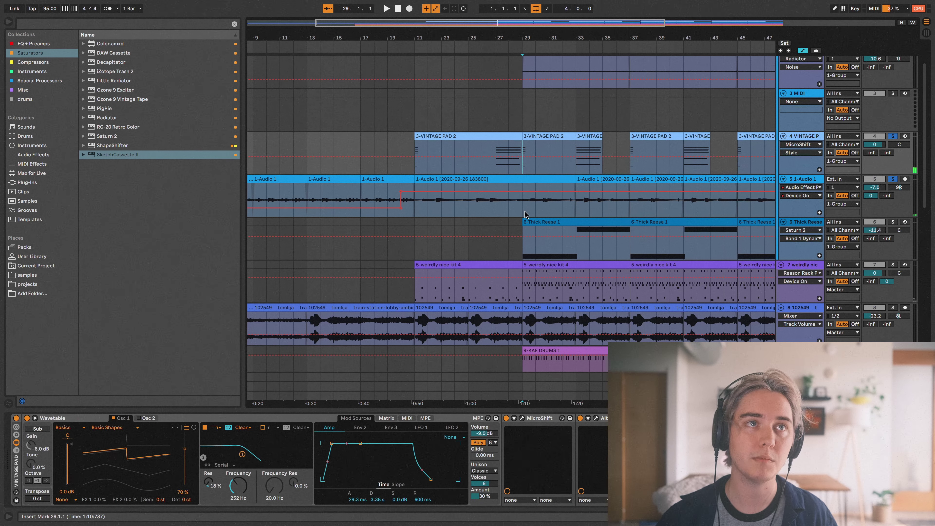
click(527, 214)
key(space)
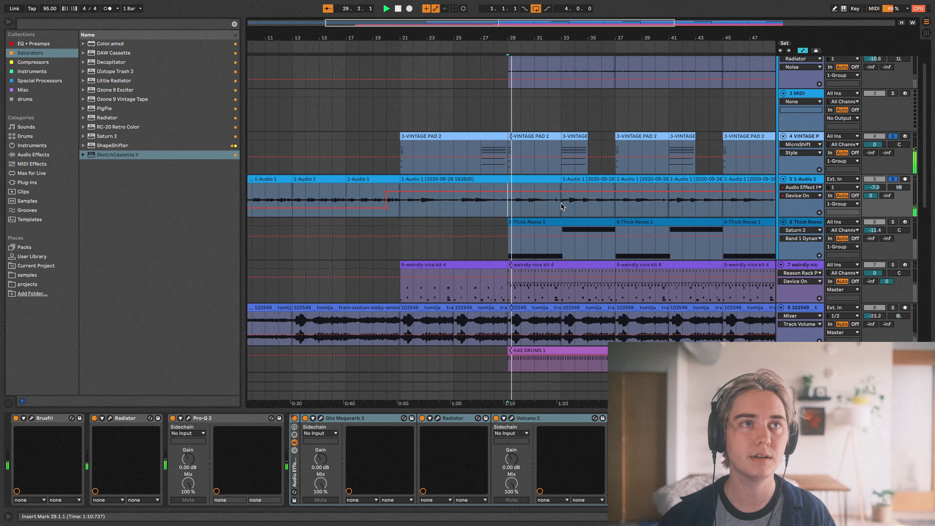
click(543, 172)
click(544, 212)
key(space)
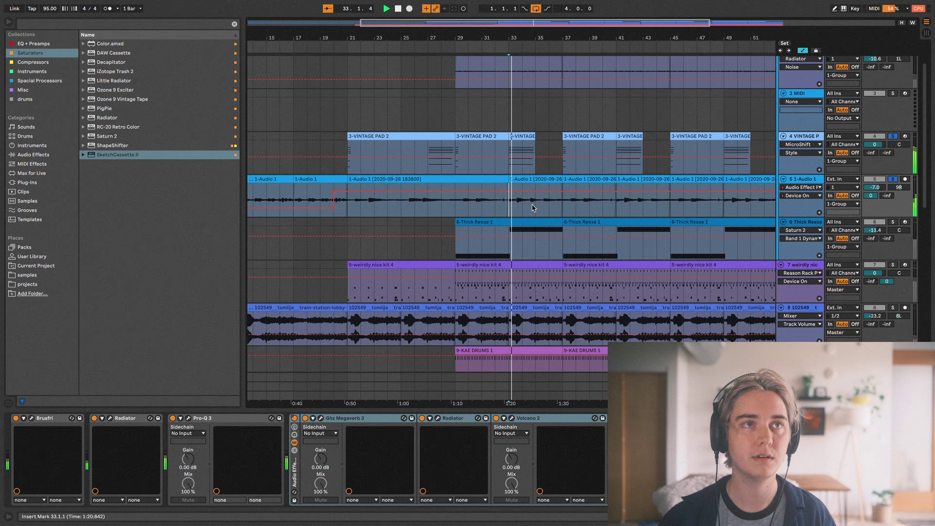
- Examine the clip settings of the 1-Audio 1 clip at bar 33, and return to the track's device view at bar 21
double_click(508, 207)
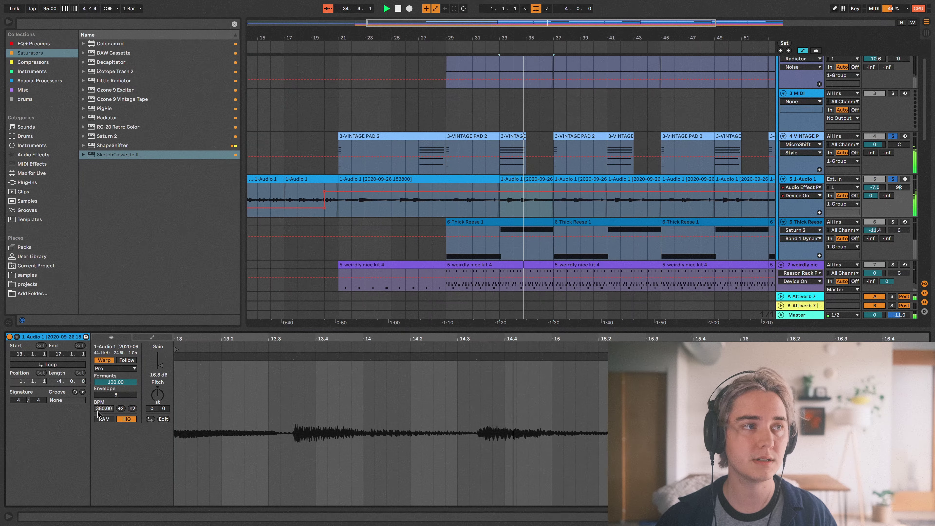
click(444, 188)
click(339, 201)
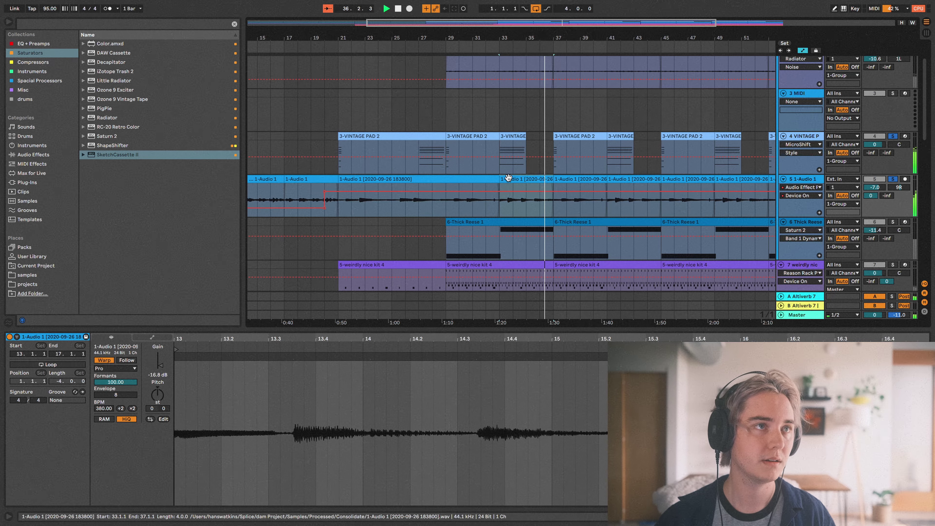
key(minus)
key(shift+Tab)
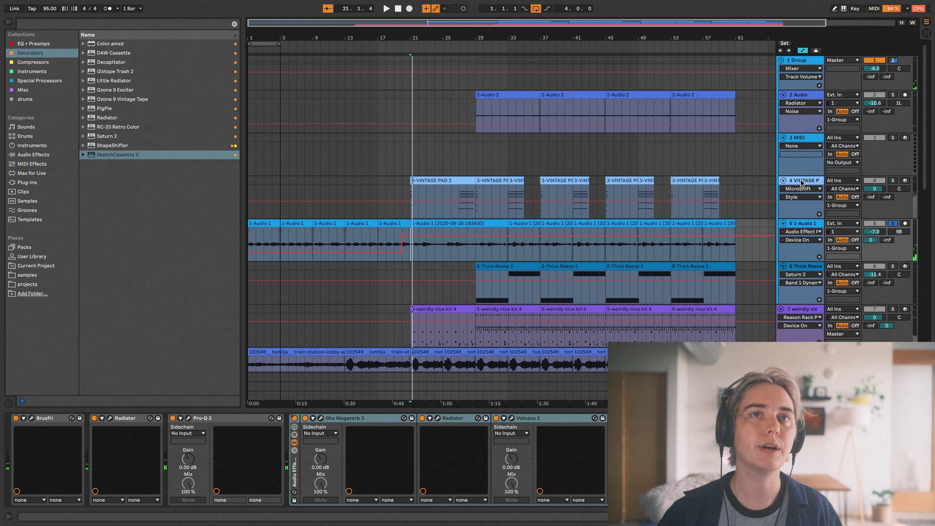
- Solo the 7 weirdly nice kit track and play its first drum clip from bar 21
click(801, 182)
scroll(479, 228, down, 3)
click(422, 230)
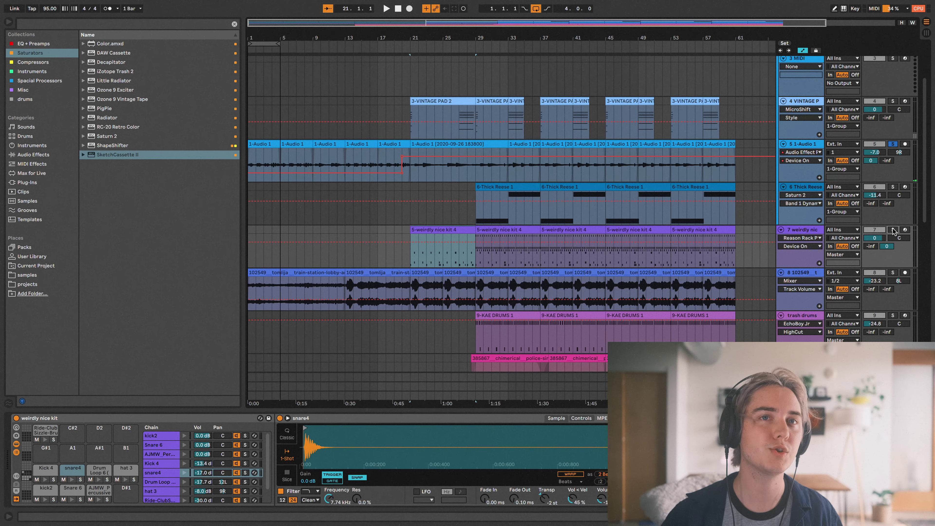
click(410, 260)
key(plus)
click(423, 230)
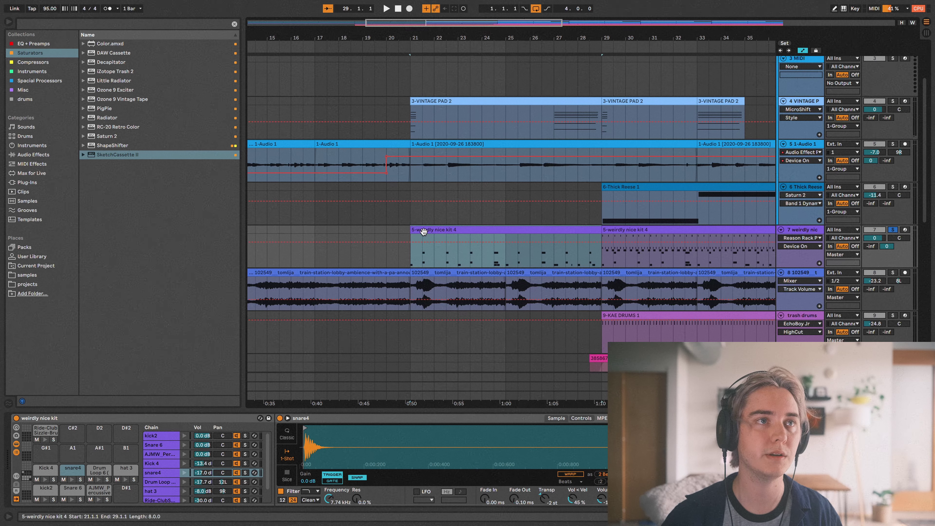
key(space)
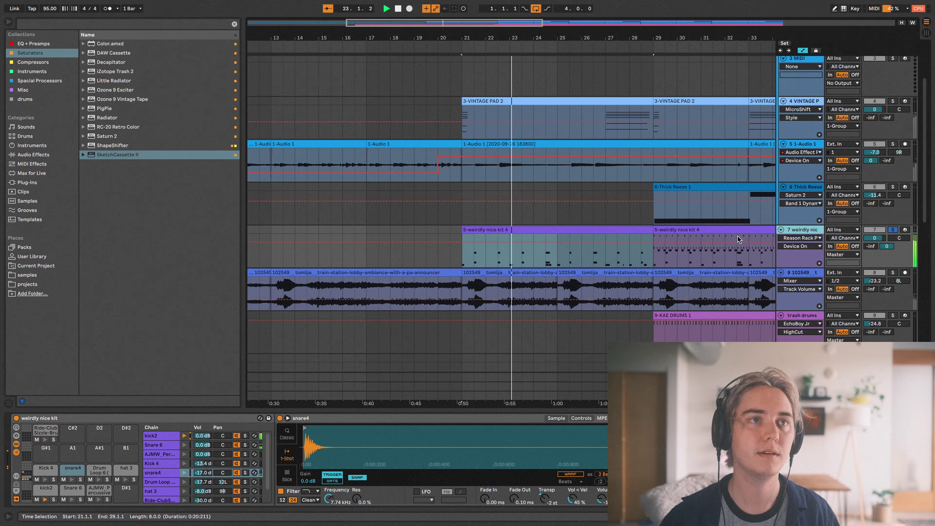
- Add the vintage pad and 5 1-Audio tracks to the kit's solo and play all three from bar 21
scroll(634, 250, right, 5)
scroll(634, 250, down, 1)
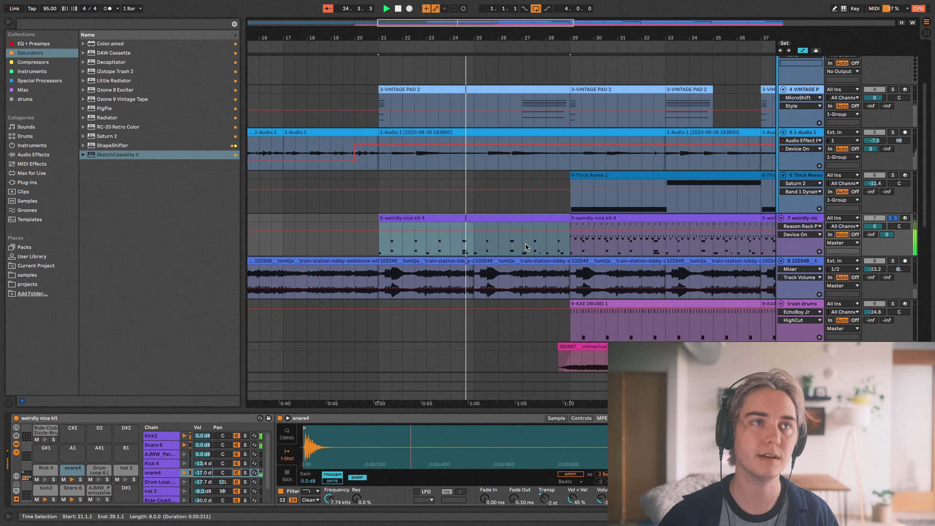
scroll(533, 248, right, 4)
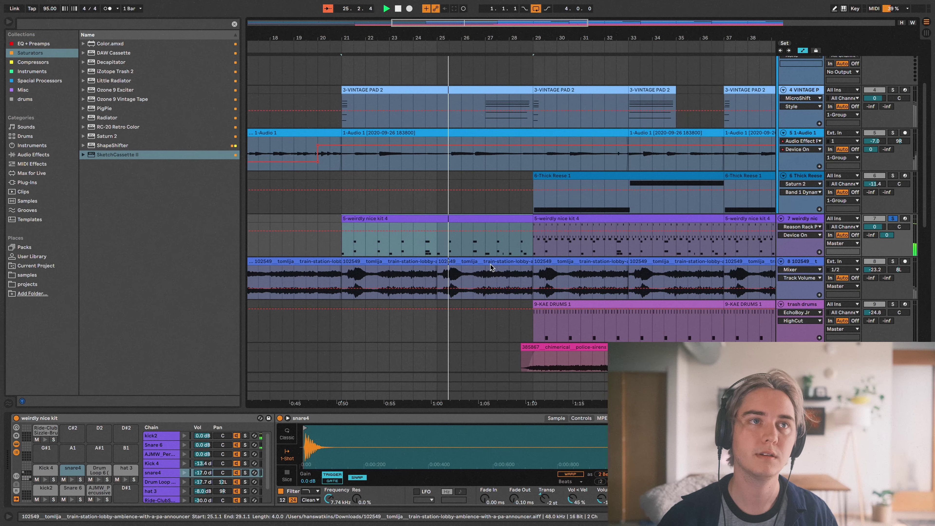
scroll(490, 264, up, 1)
scroll(490, 265, right, 1)
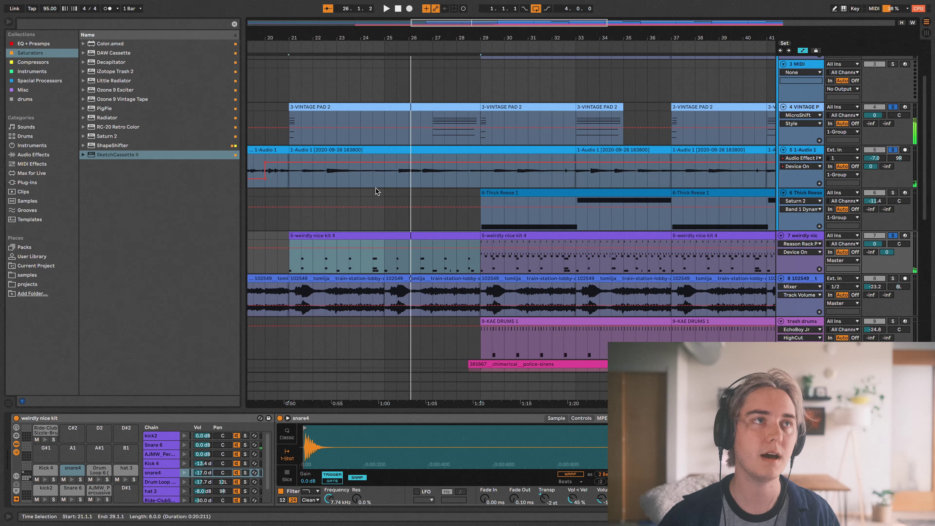
scroll(377, 191, up, 4)
click(291, 258)
scroll(292, 258, down, 6)
key(space)
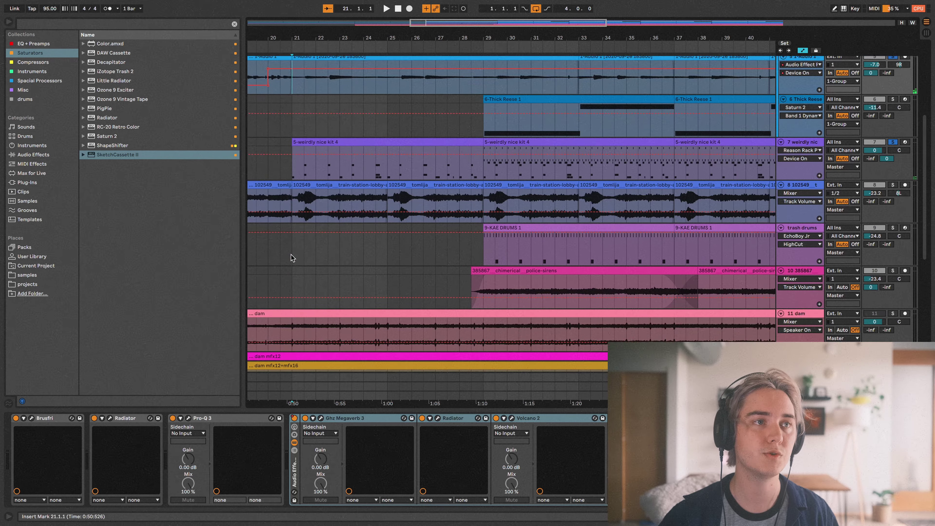
scroll(293, 258, up, 1)
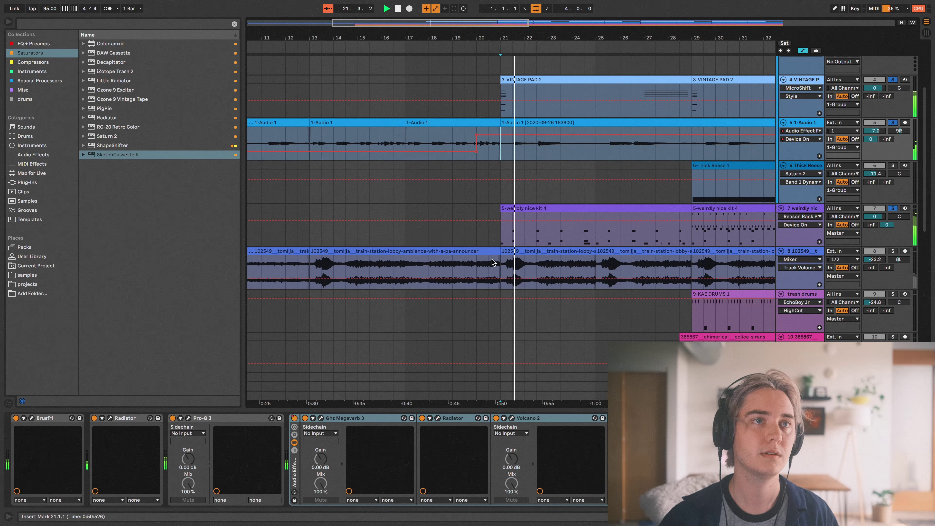
- Solo the train-station ambience track and play its clip from bar 13
click(796, 252)
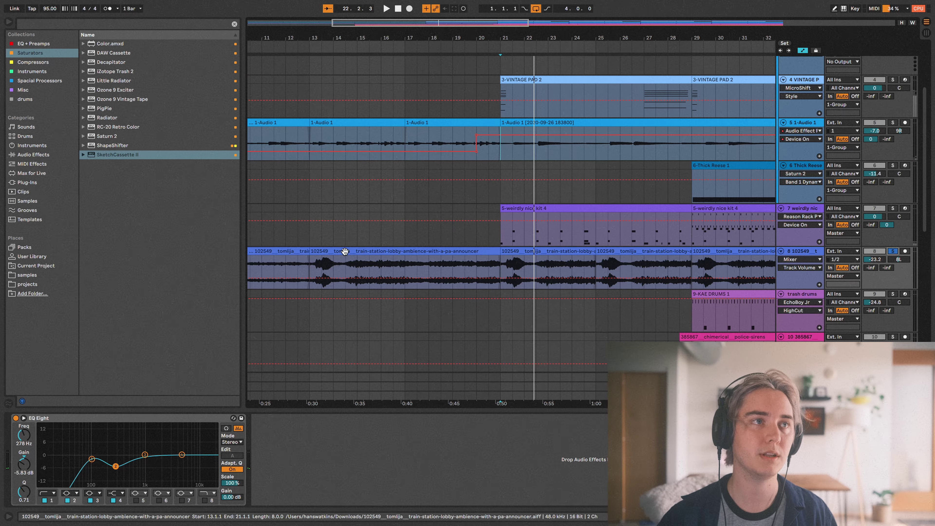
click(329, 279)
key(space)
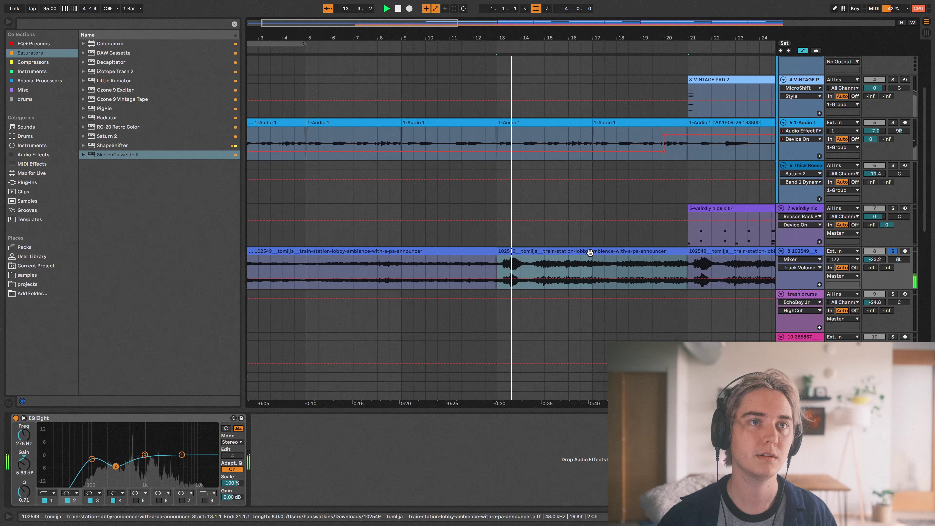
- Examine the train-station ambience clip's settings and waveform, and replay the clip from bar 13
key(shift+Tab)
key(shift+Tab)
key(shift+Tab)
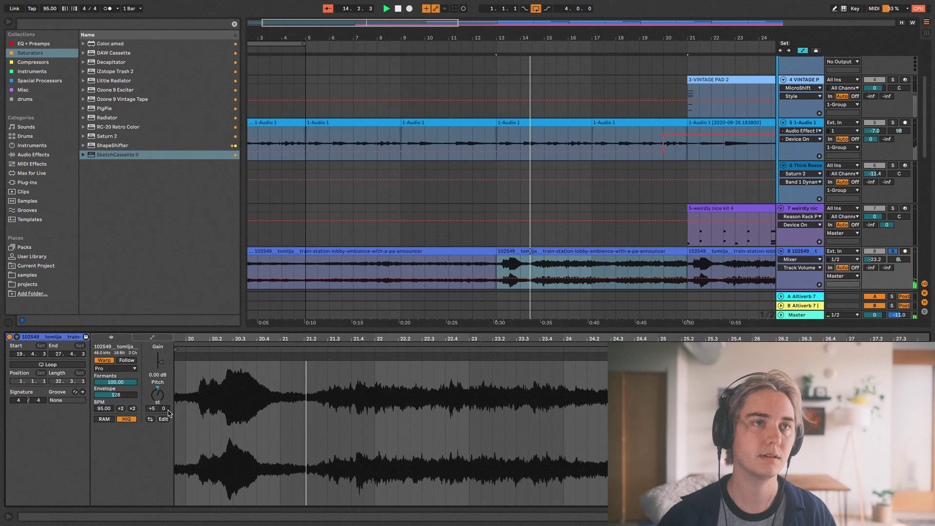
scroll(567, 251, down, 1)
scroll(567, 251, right, 2)
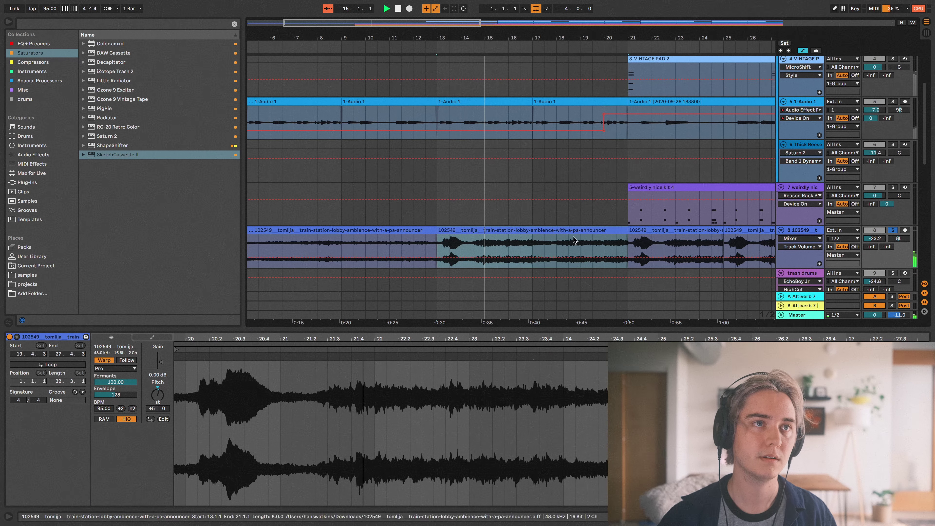
click(472, 246)
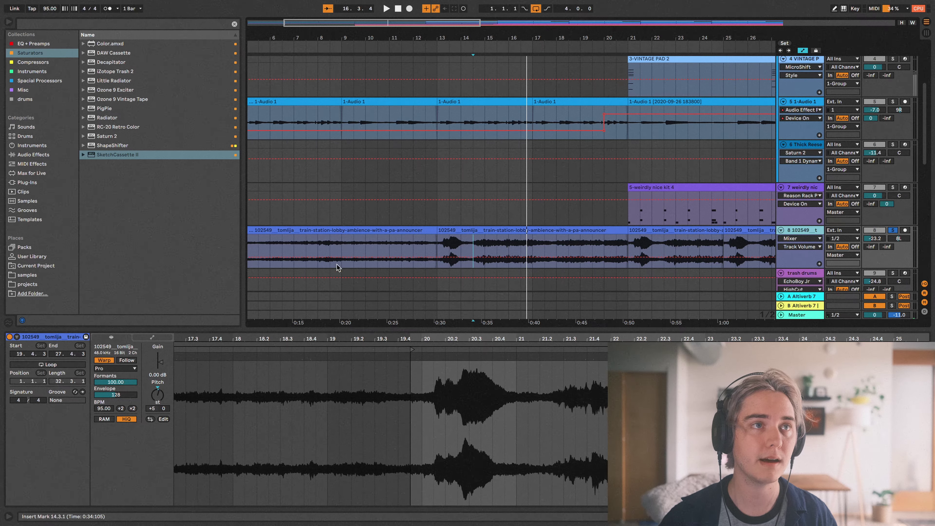
click(437, 243)
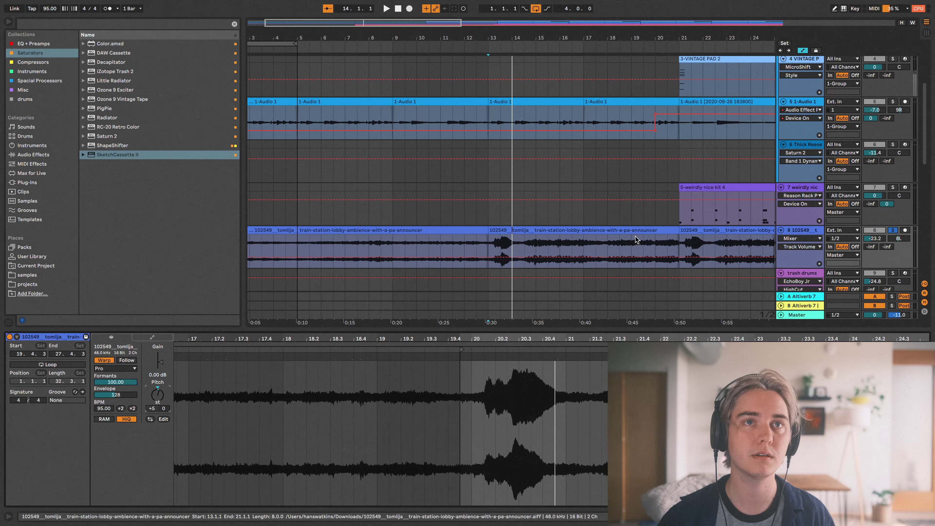
- Solo the pad, 1-Audio, weirdly nice kit and ambience tracks together and play them from bar 21
click(740, 230)
scroll(741, 234, right, 5)
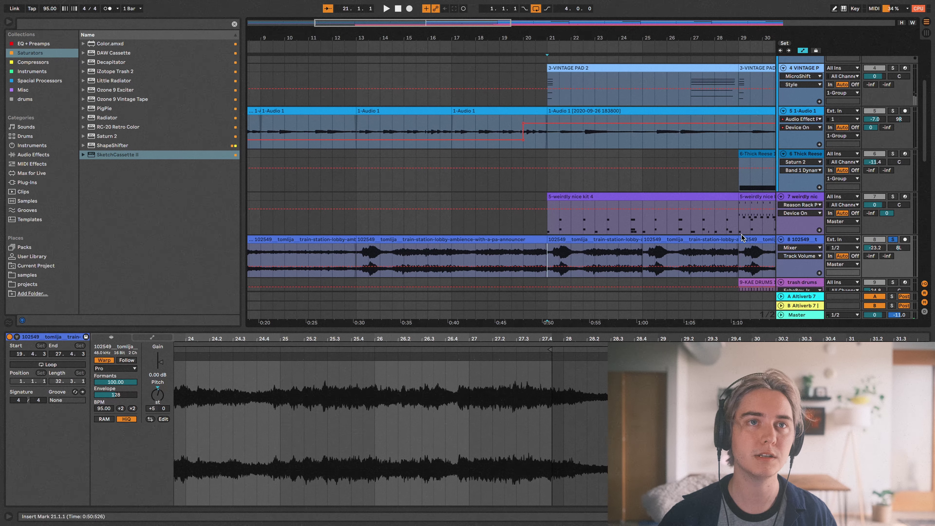
click(551, 211)
click(544, 211)
scroll(551, 210, down, 2)
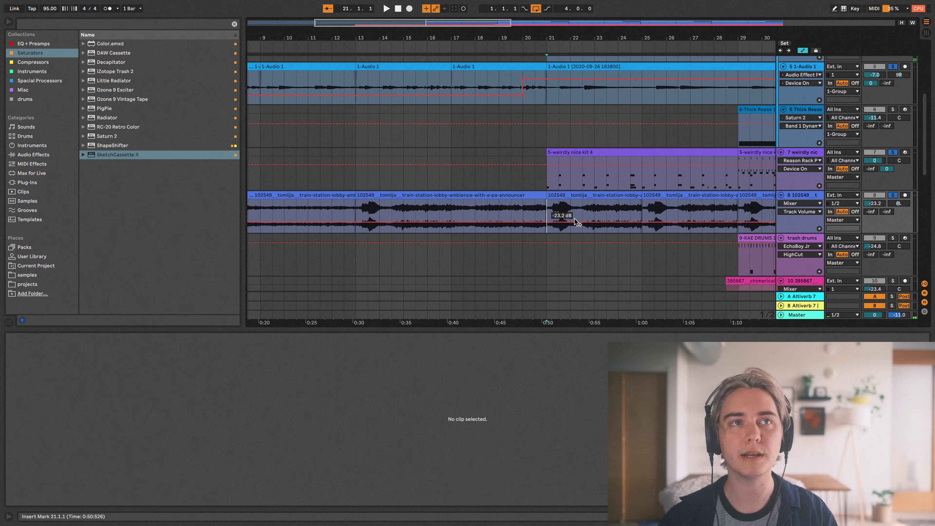
scroll(553, 215, up, 2)
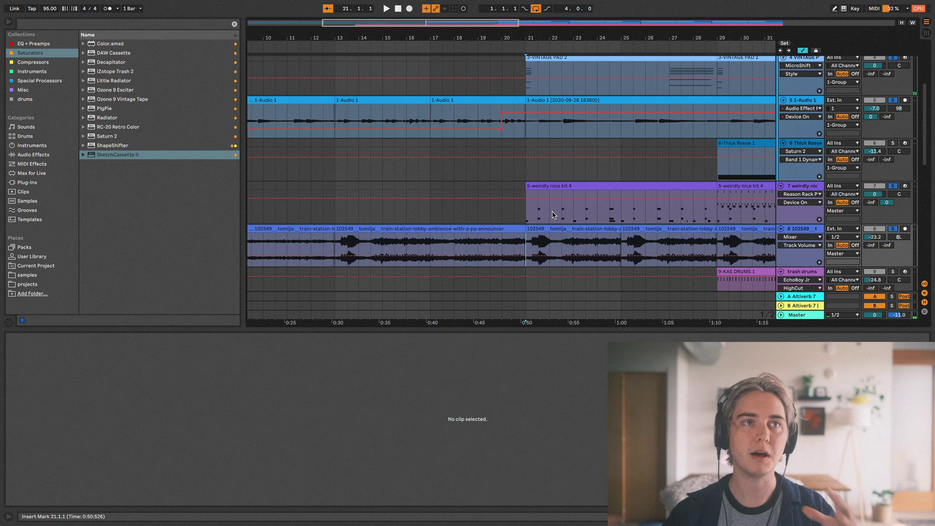
click(553, 215)
key(space)
scroll(553, 215, down, 2)
scroll(553, 214, up, 1)
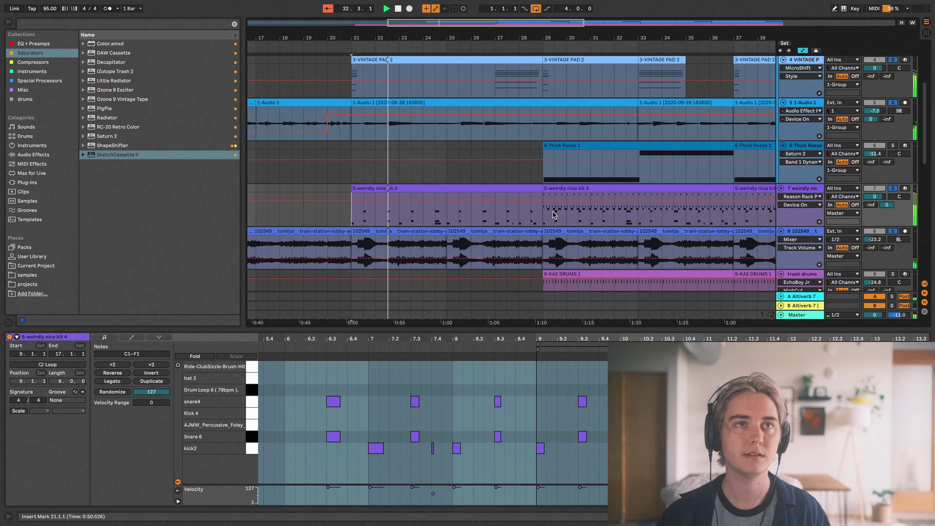
scroll(553, 205, down, 5)
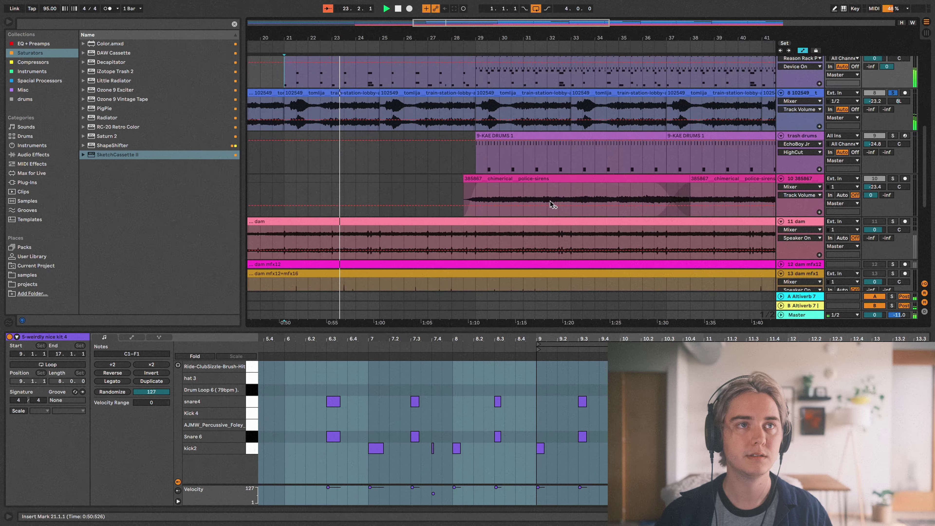
scroll(514, 226, up, 10)
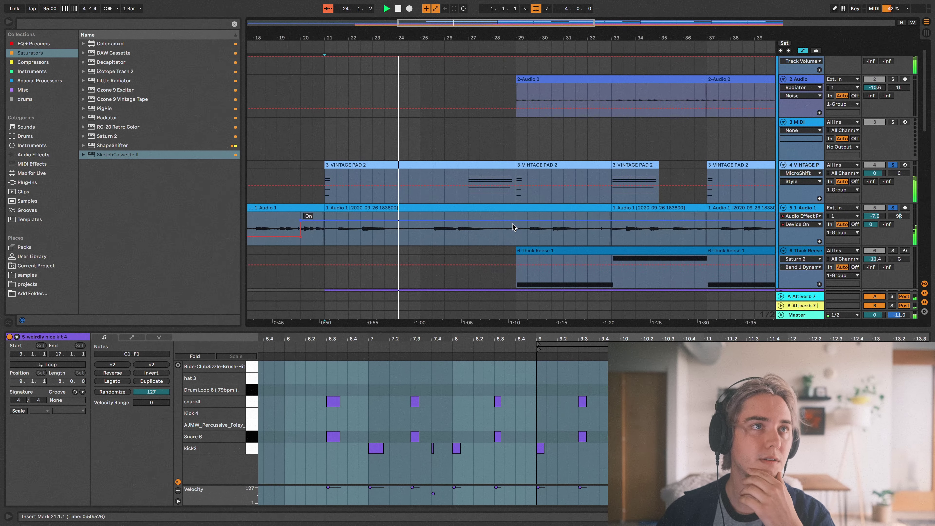
- Hide the clip detail view, clear all track solos and place the insert marker at bar 27 on the pad track
drag(650, 334, 653, 510)
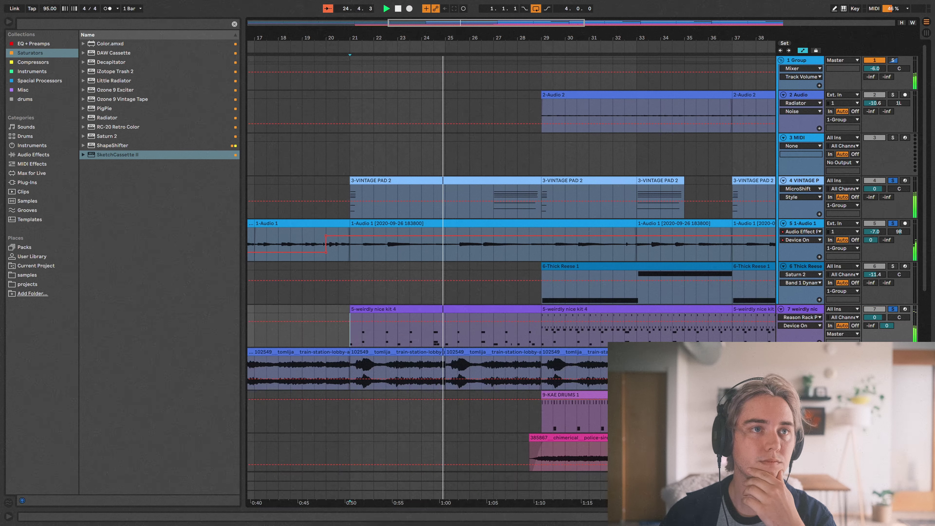
click(892, 180)
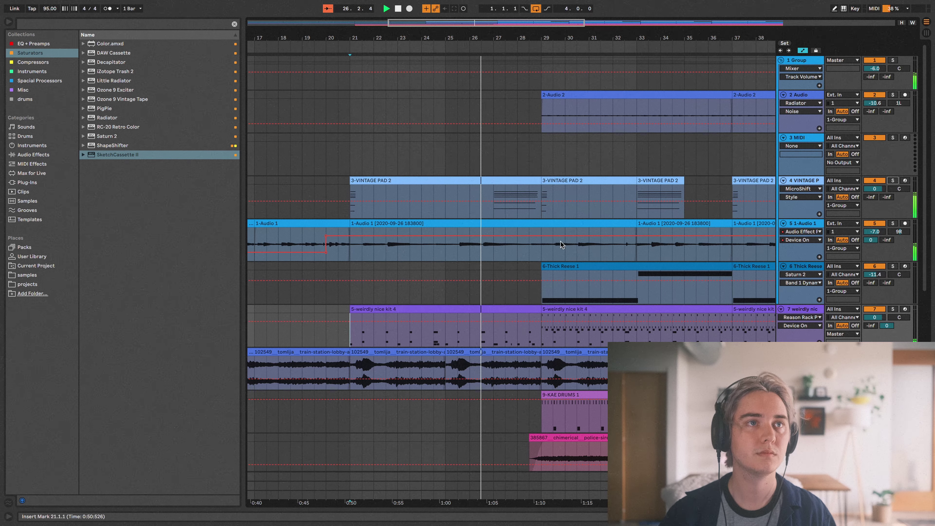
click(495, 212)
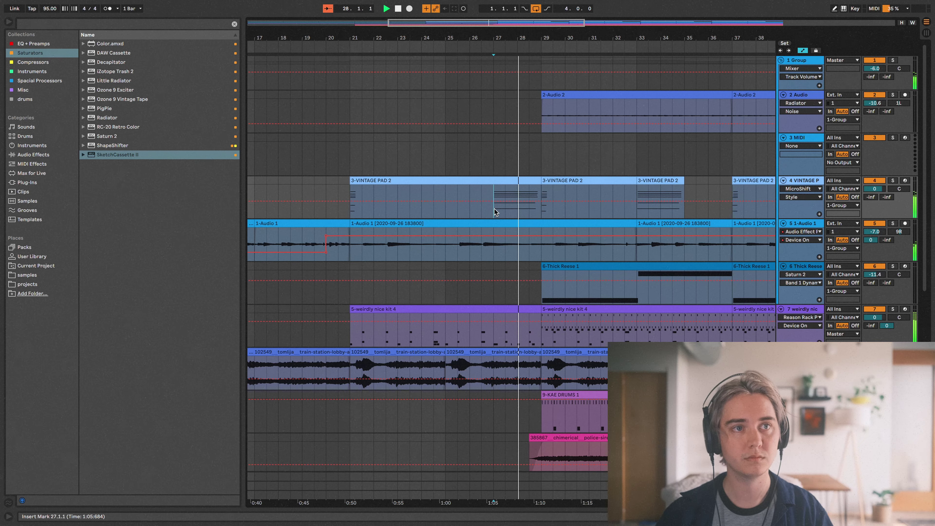
scroll(589, 382, down, 2)
scroll(588, 382, right, 5)
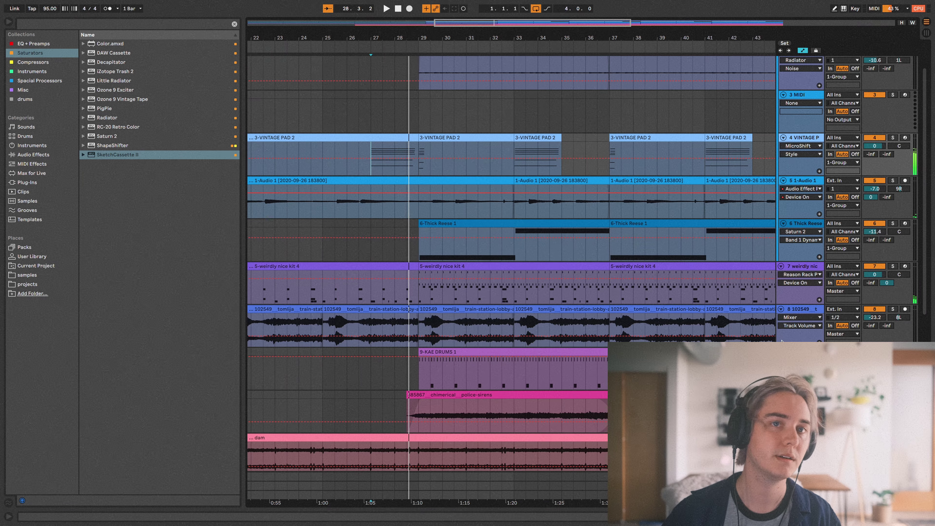
- Solo the trash drums track, select its first KAE DRUMS clip and inspect the kick and snare pads in its Drum Rack
scroll(901, 339, down, 1)
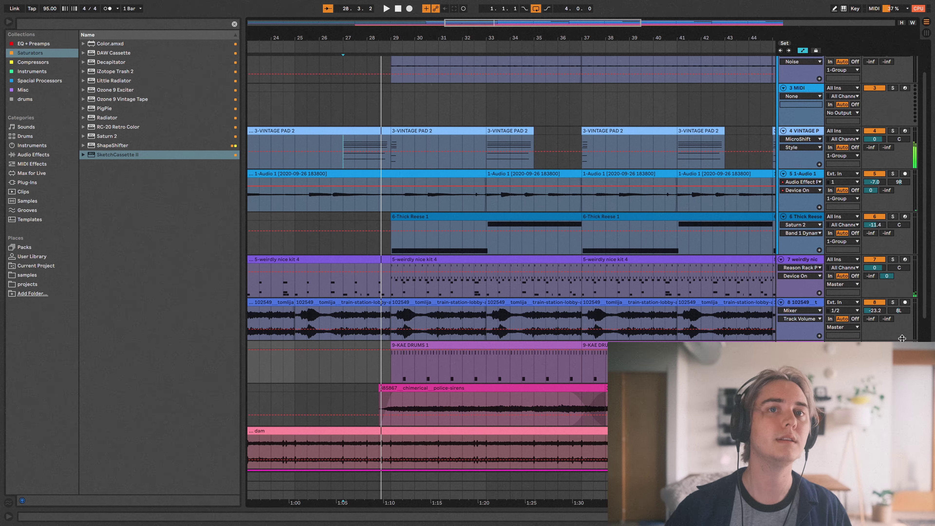
double_click(407, 348)
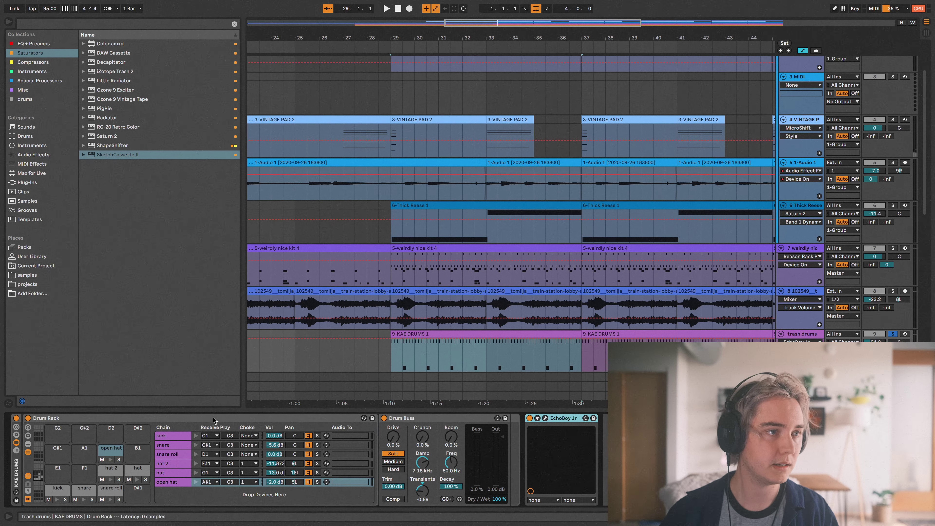
click(80, 490)
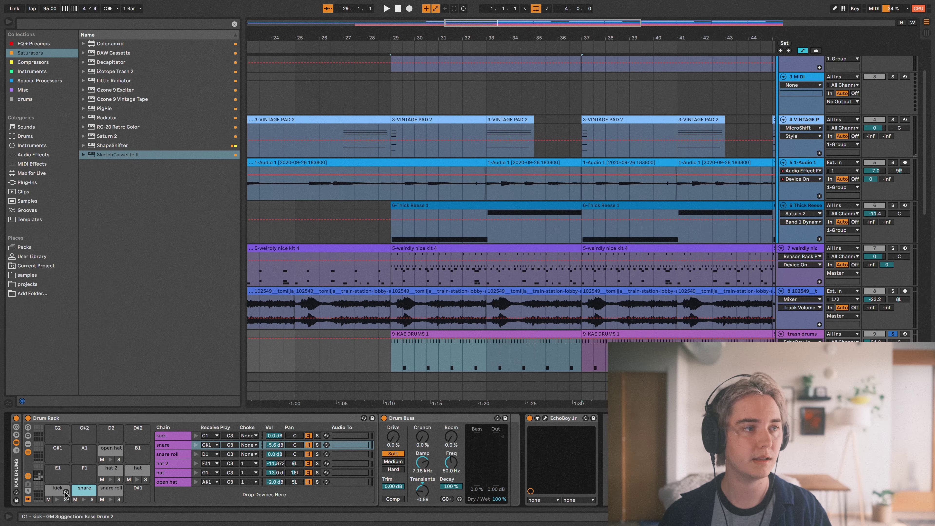
click(57, 490)
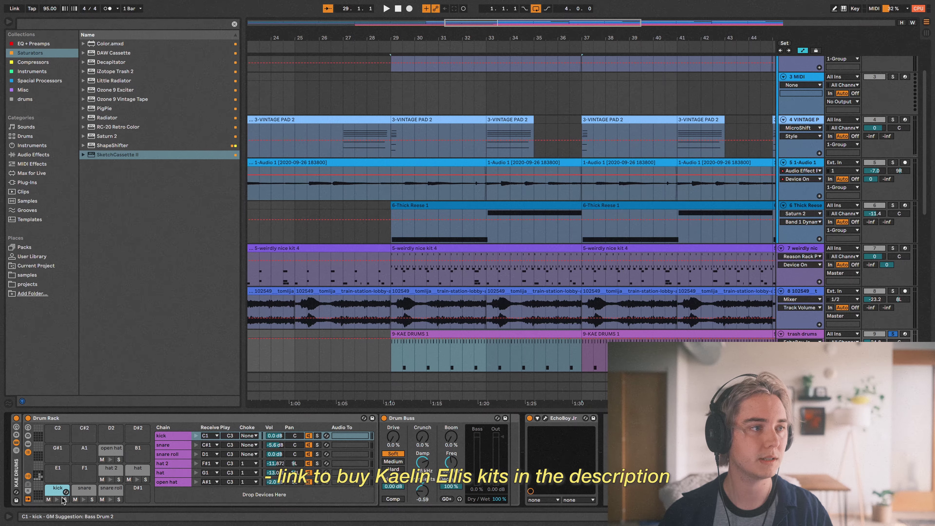
click(88, 491)
- View the EchoBoy Jr plugin on the trash drums track and close its window
click(555, 418)
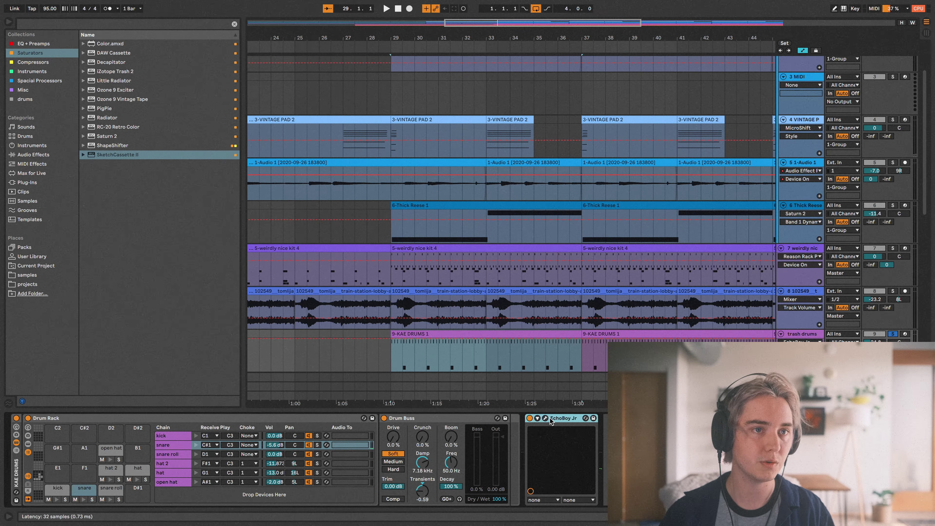
click(546, 418)
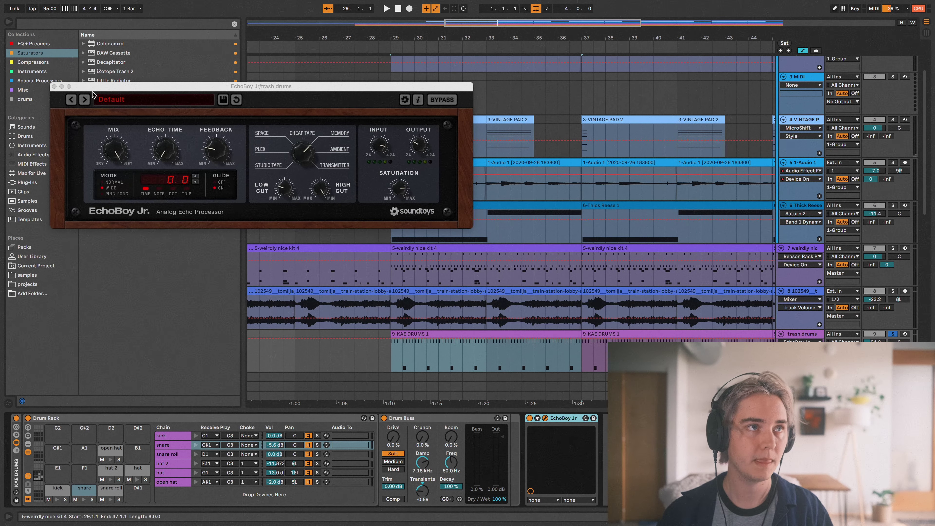
click(54, 86)
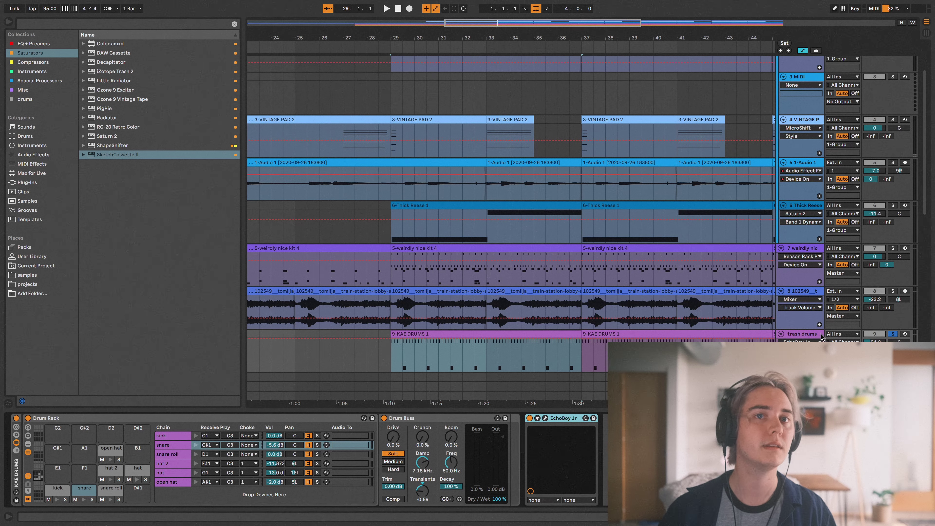
- Play the soloed trash drums from bar 29, stop, and replay them from the same bar
click(802, 334)
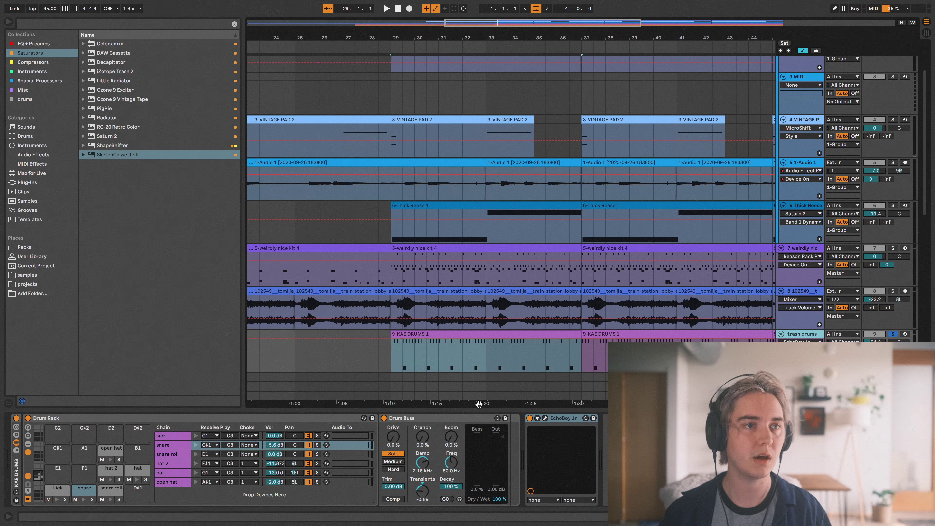
key(space)
scroll(491, 393, left, 4)
scroll(548, 359, down, 1)
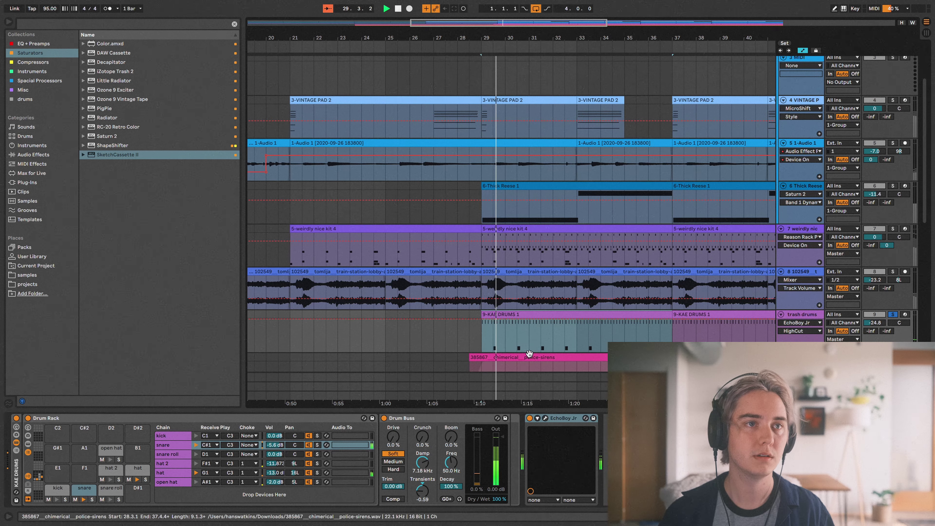
key(space)
click(477, 342)
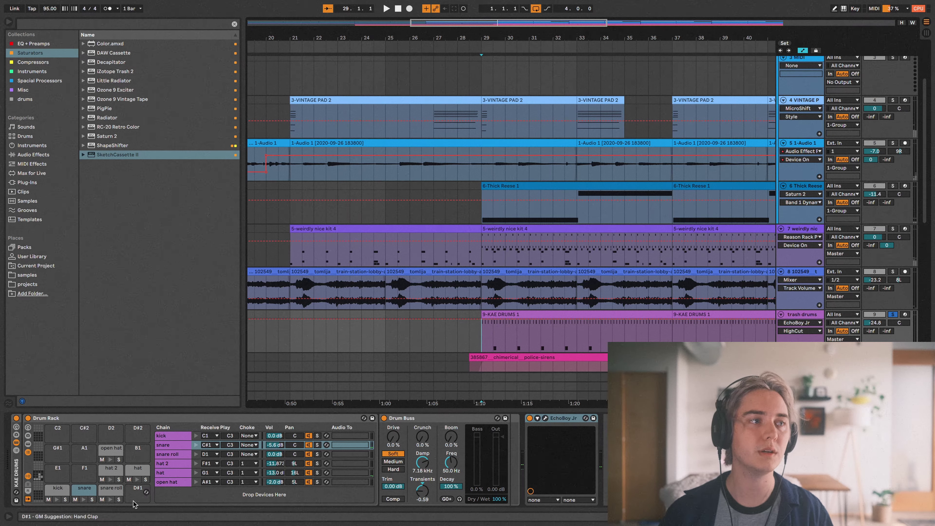
scroll(615, 273, left, 2)
key(space)
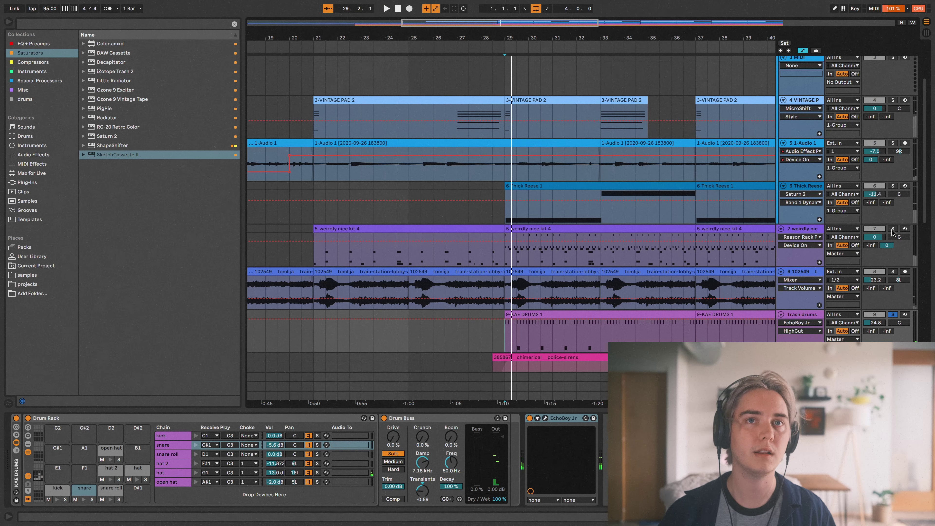
- Add the 7 weirdly nice kit track to the trash drums solo and set the insert marker at bar 29 on the kit
click(892, 229)
click(504, 262)
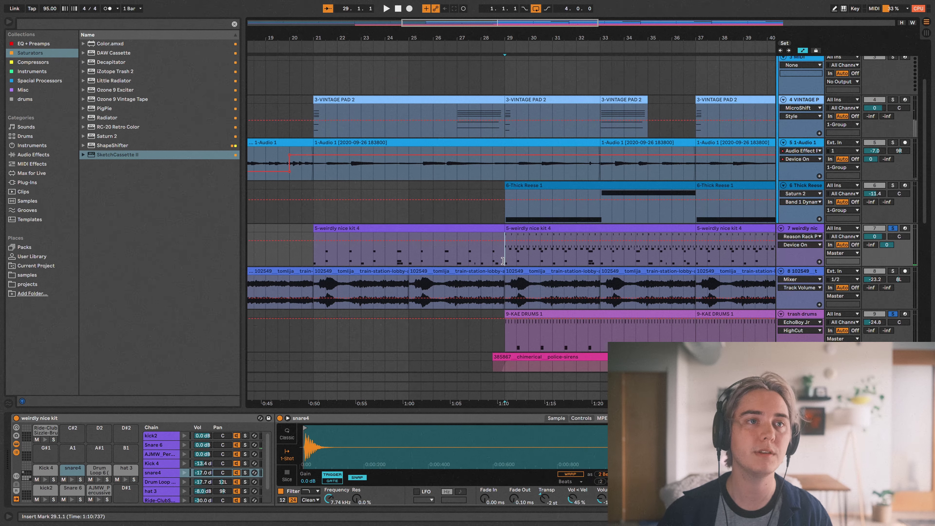
scroll(505, 264, down, 3)
click(519, 288)
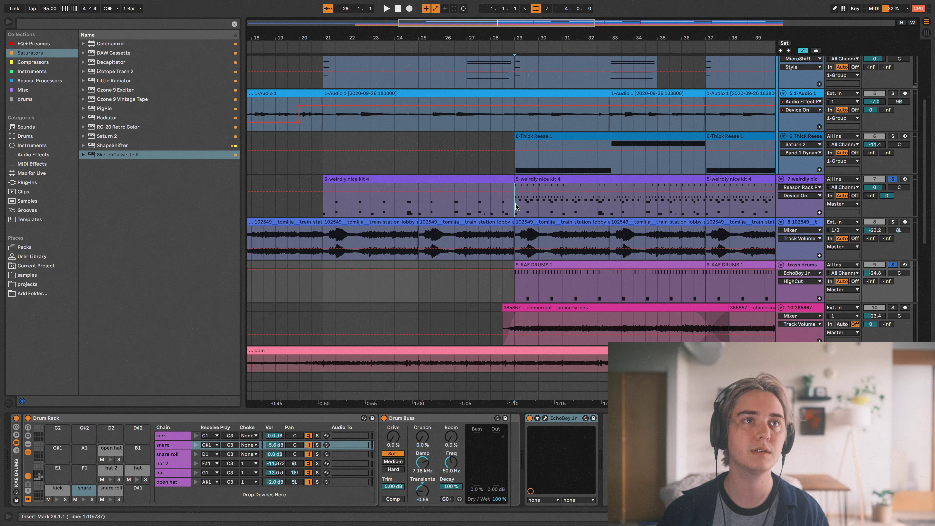
click(516, 207)
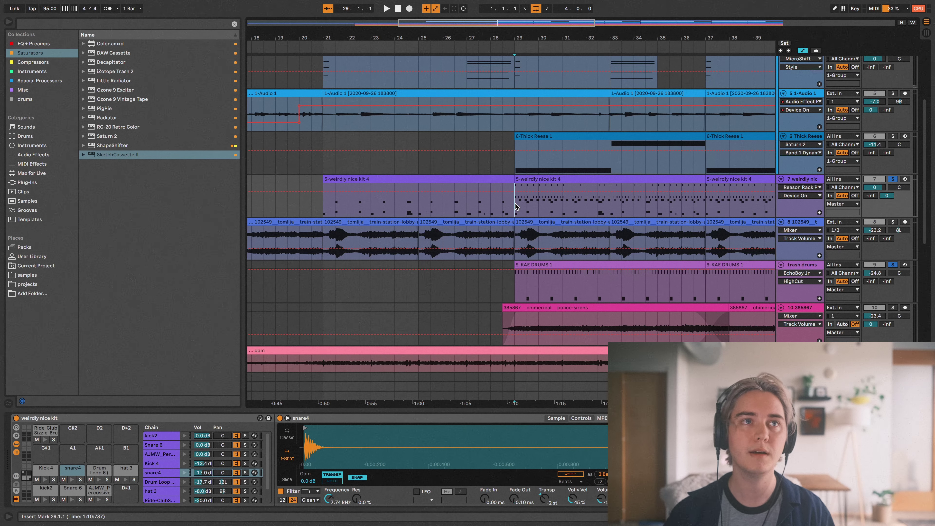
- Play the soloed trash drums and weirdly nice kit together from bar 29, show the kit's Drum Rack, and stop playback
click(514, 289)
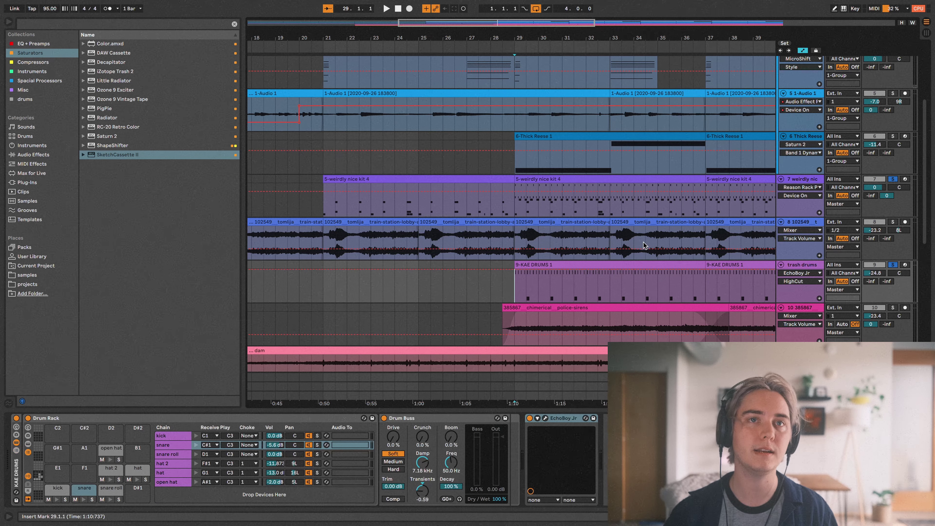
click(811, 178)
click(514, 289)
key(space)
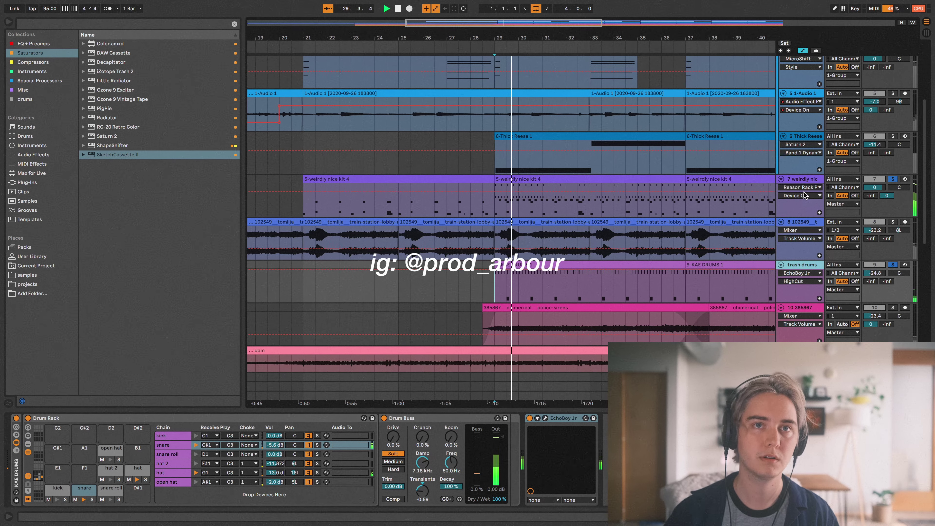
click(801, 180)
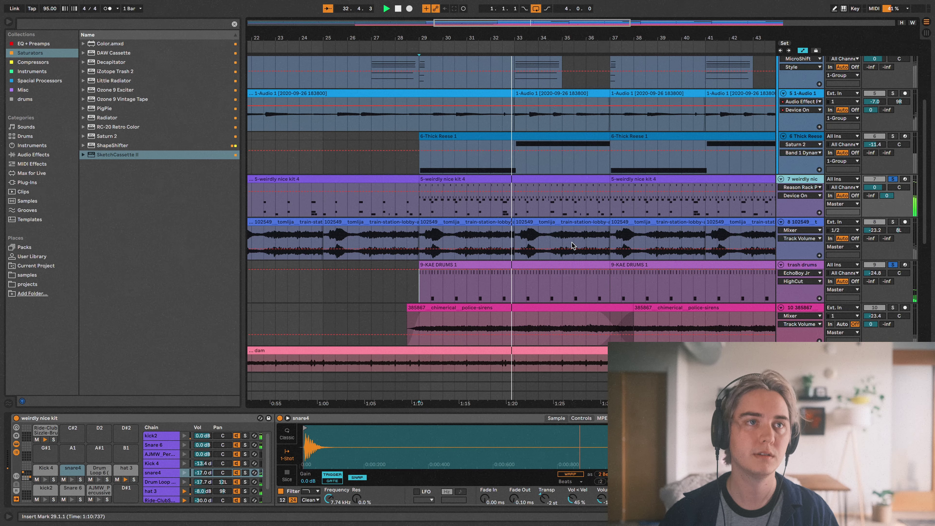
key(space)
scroll(397, 208, down, 4)
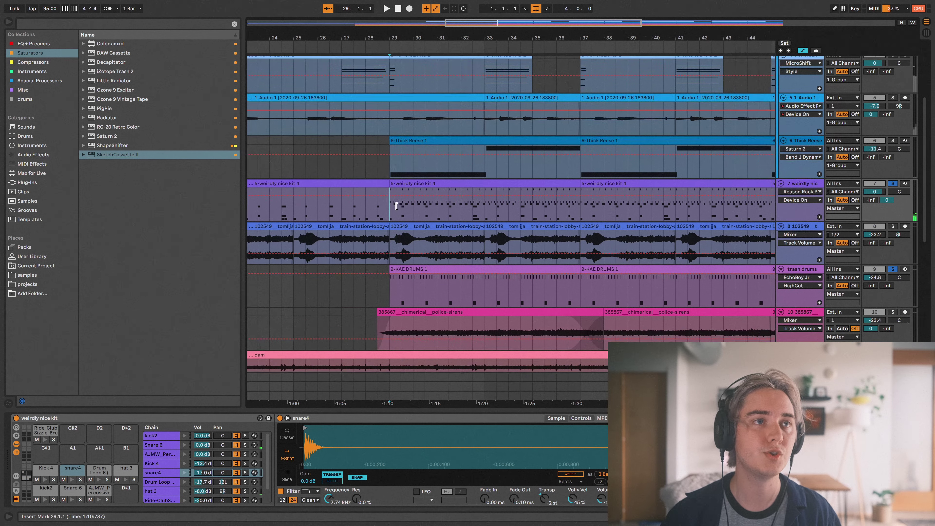
- Select bars 29 to 37 on the empty 3 MIDI track above the VINTAGE PAD
scroll(397, 209, up, 5)
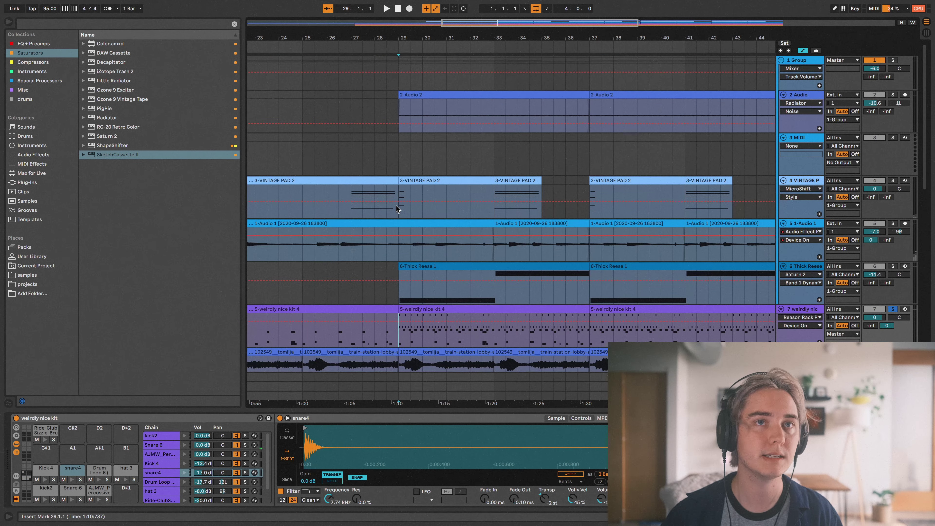
click(396, 207)
scroll(403, 151, down, 2)
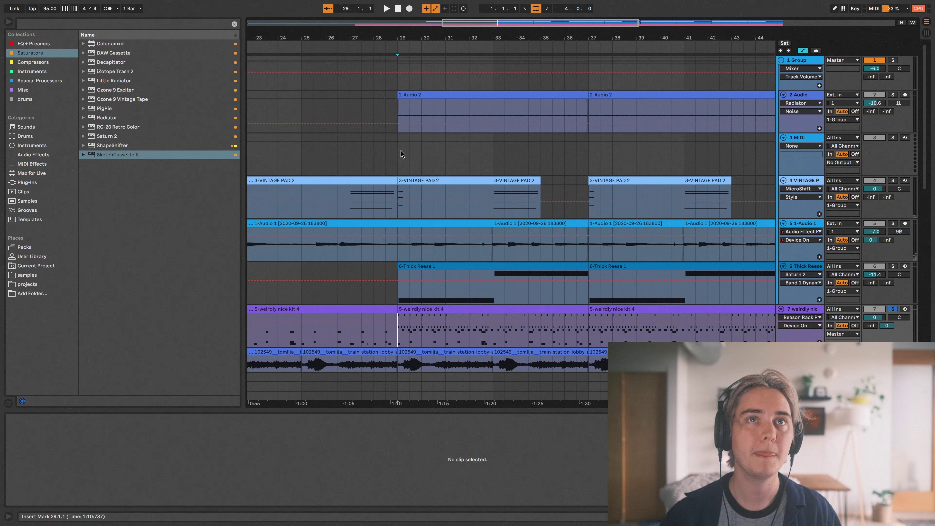
scroll(402, 151, down, 3)
scroll(375, 161, up, 4)
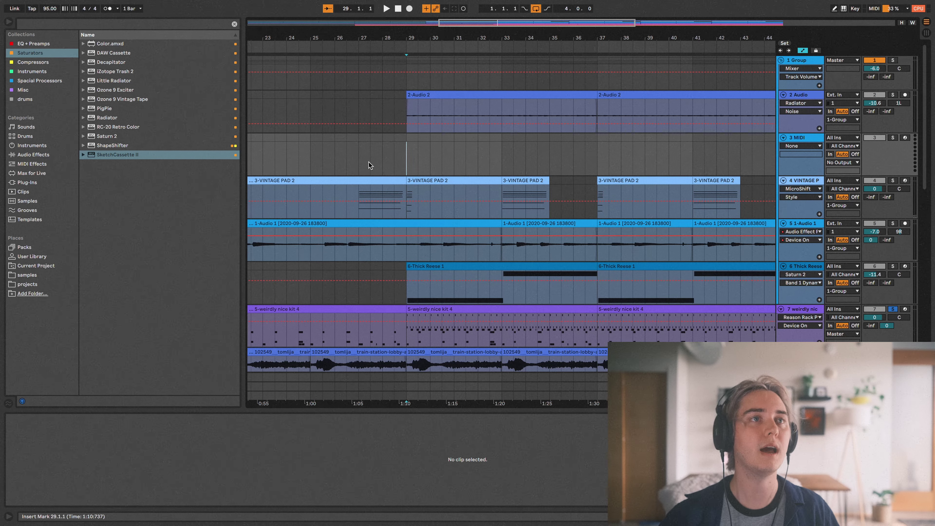
scroll(368, 164, left, 5)
drag(378, 150, 683, 142)
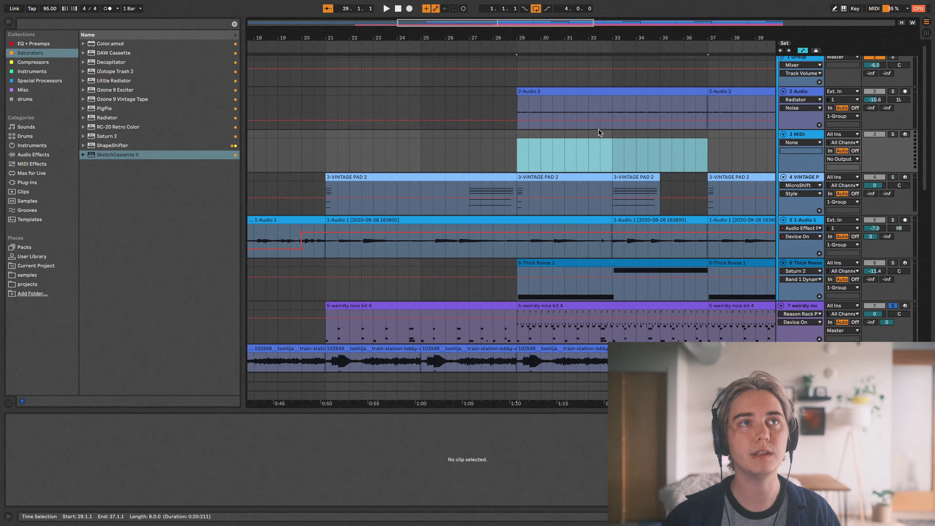
scroll(595, 131, right, 2)
- Solo the 2 Audio track, play its first clip from bar 29, and inspect its effect chain and EQ Eight
click(891, 95)
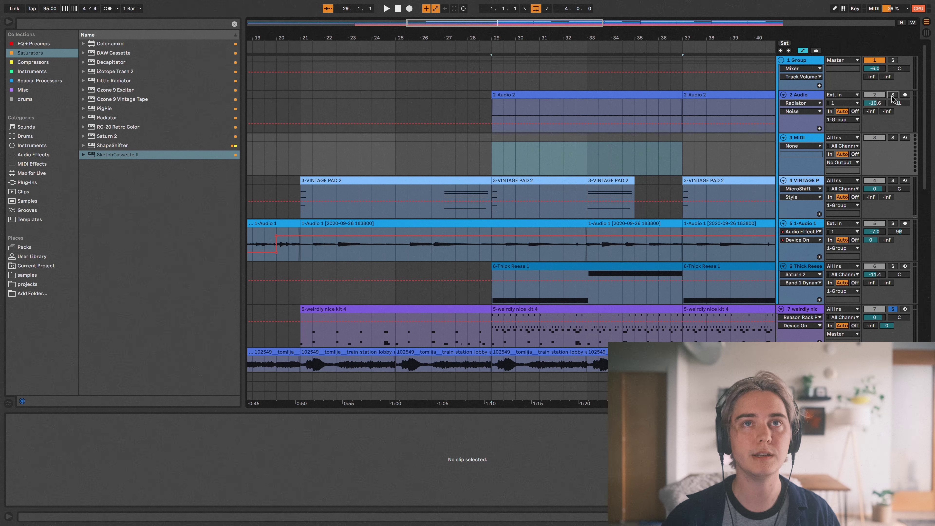
click(538, 95)
key(space)
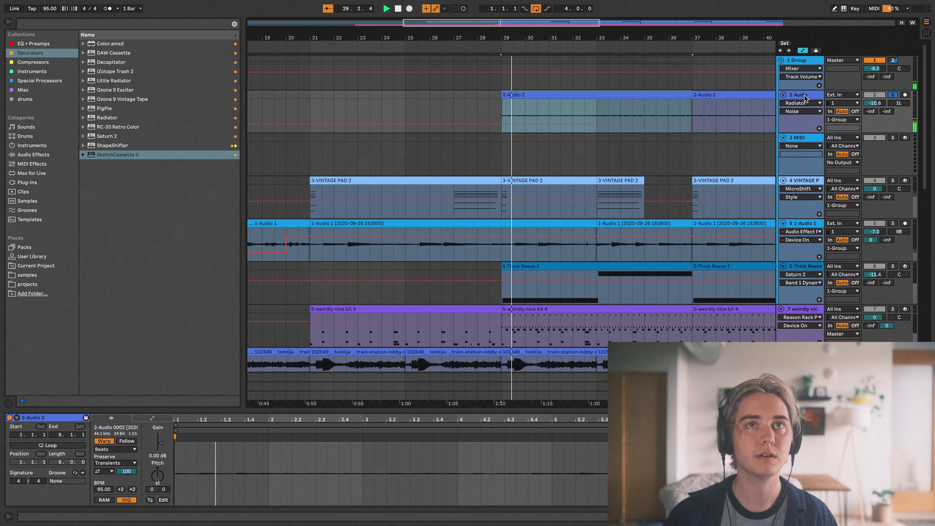
key(shift+Tab)
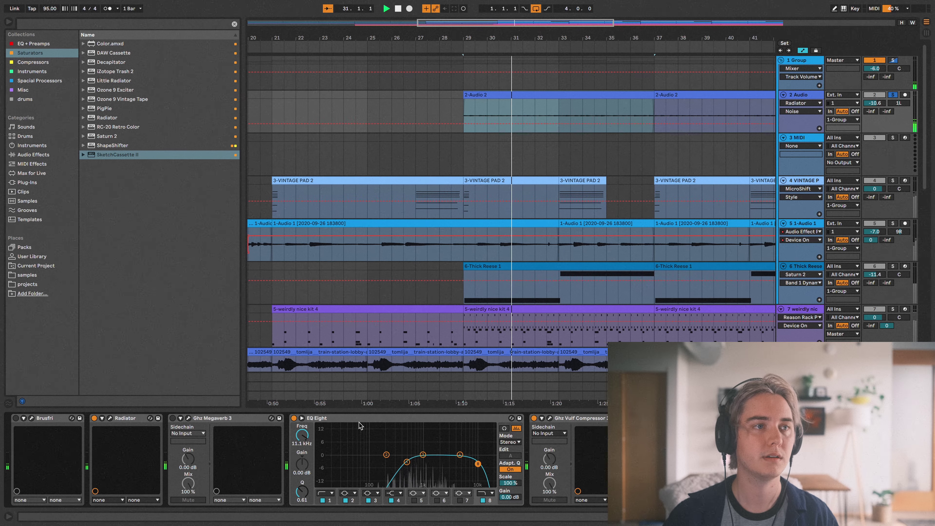
click(402, 442)
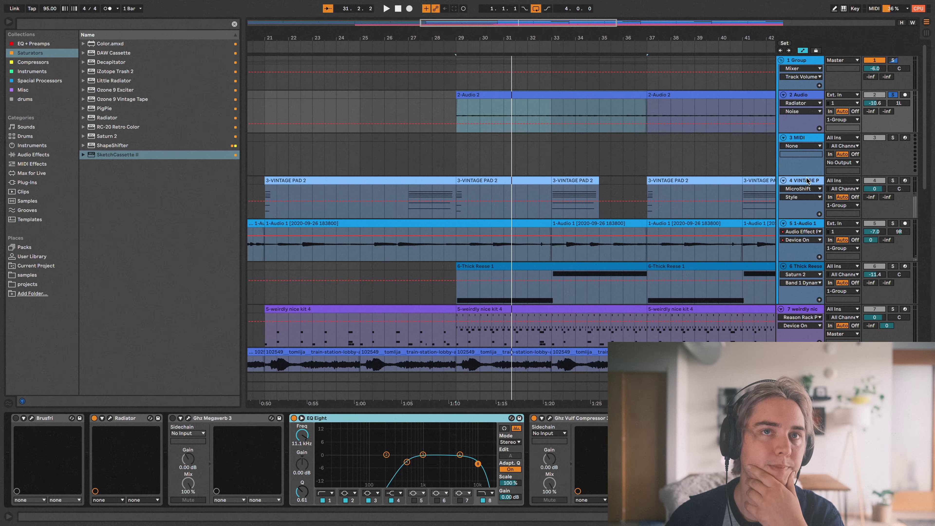
- Inspect the VINTAGE PAD track's devices and spectrum, and return to 2 Audio to replay it from bar 29
click(802, 184)
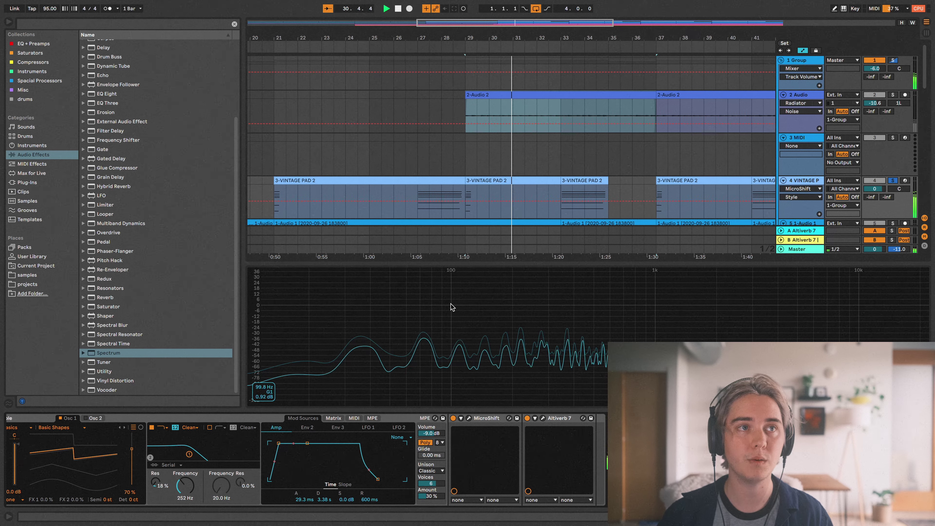
click(806, 93)
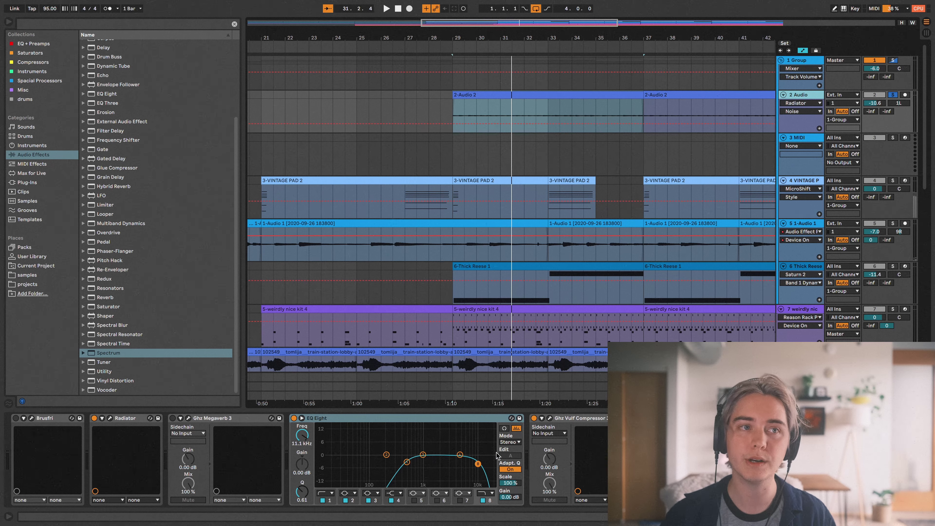
click(472, 107)
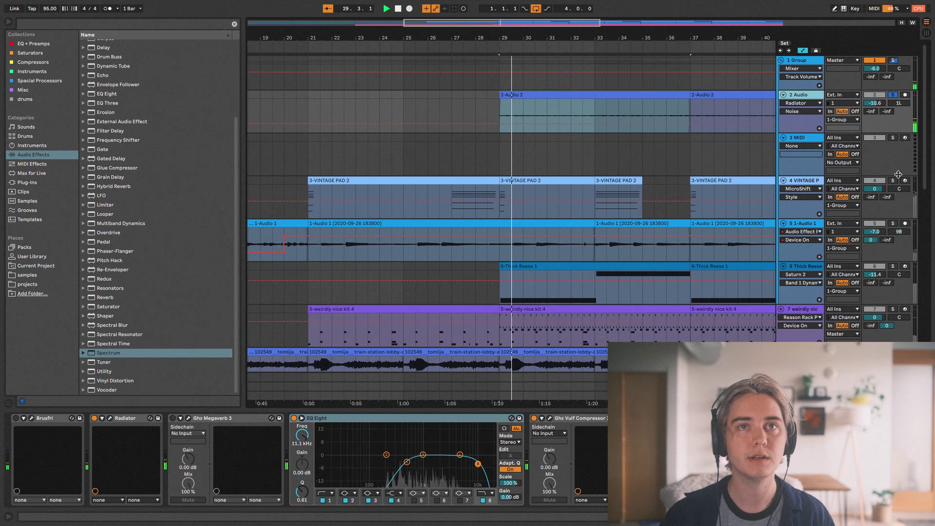
- Add the VINTAGE PAD and 1-Audio tracks to the solo during playback and show 1-Audio's effect chain
click(892, 180)
click(893, 224)
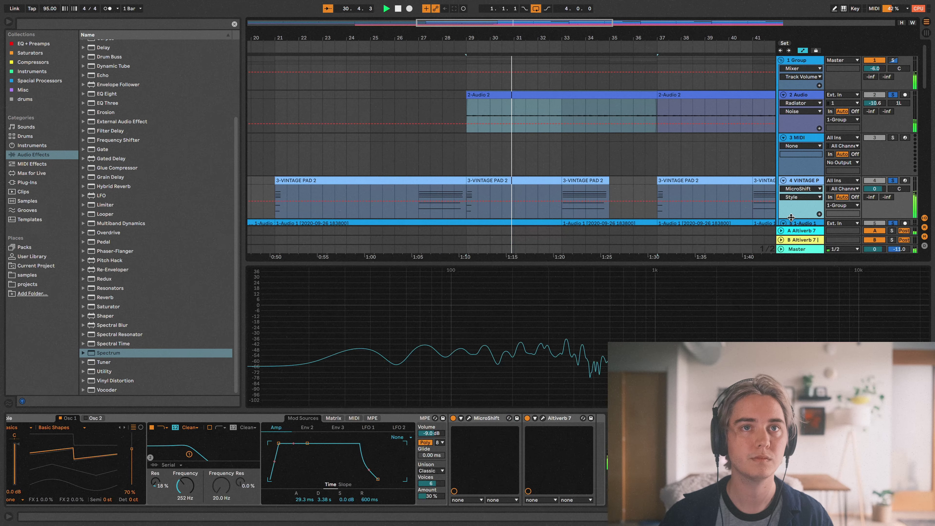
click(805, 232)
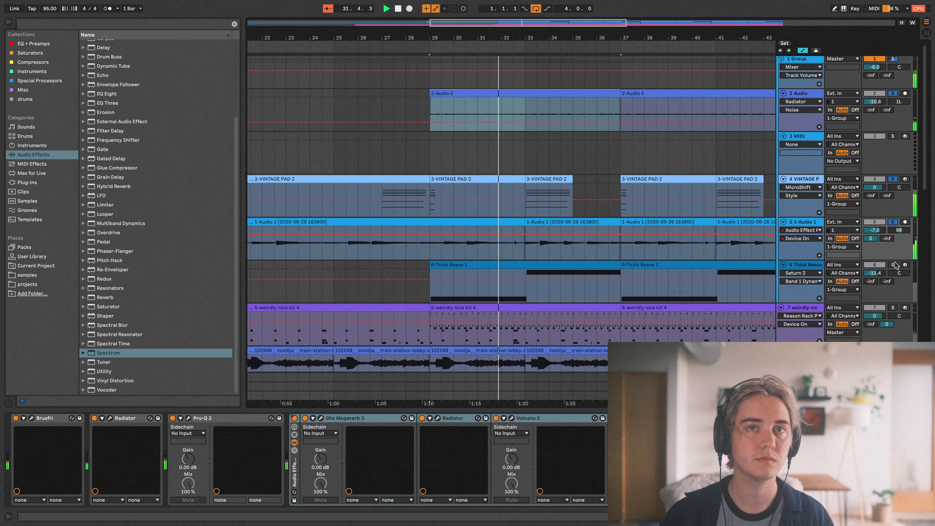
- Add the Thick Reese track to the solo, show its devices, and stop playback with only that track soloed
click(893, 264)
scroll(587, 297, down, 2)
scroll(587, 296, down, 1)
click(802, 219)
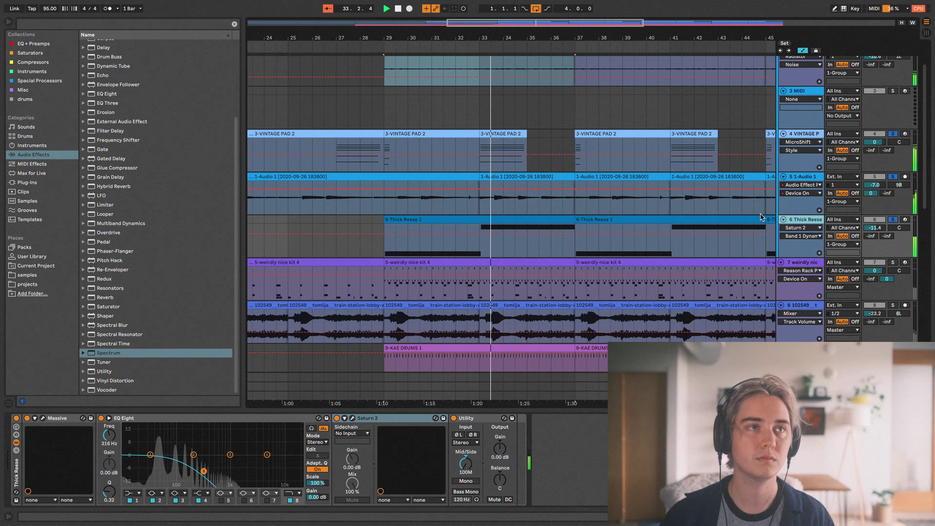
key(space)
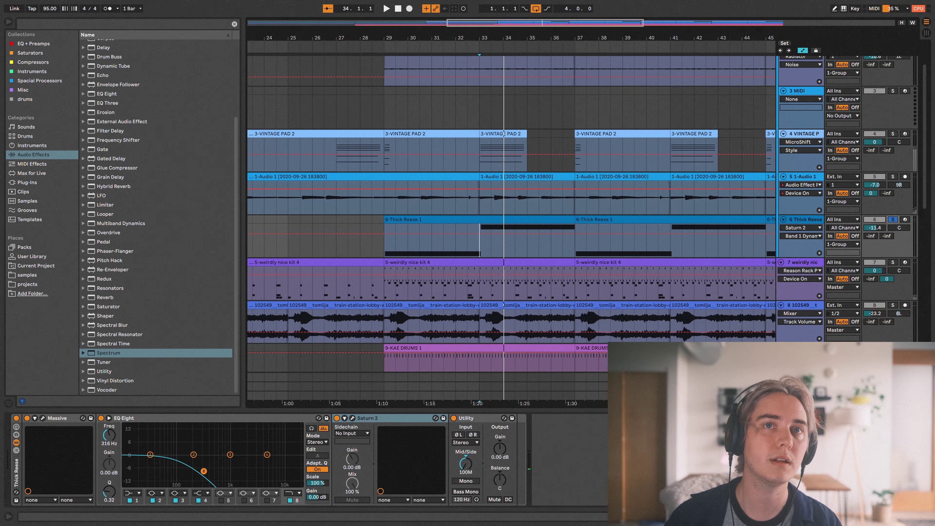
click(894, 220)
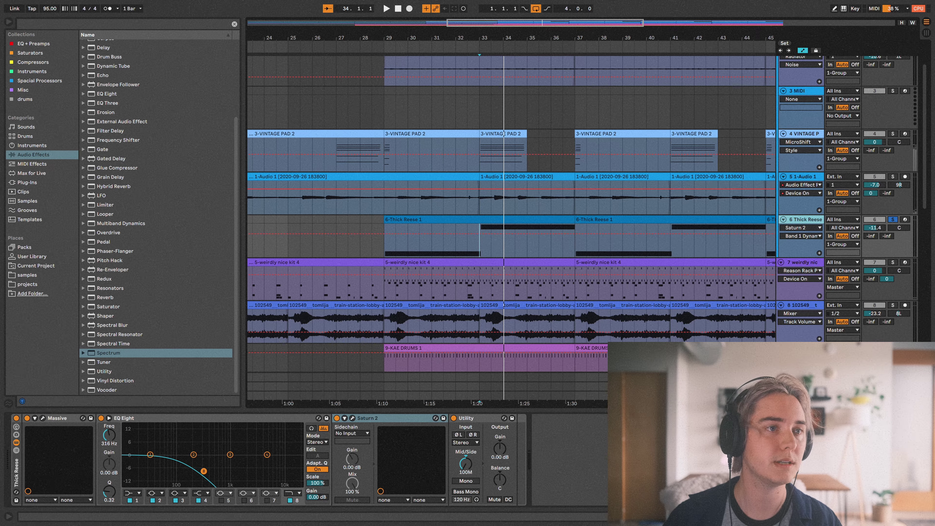
- Open the Thick Reese track's Massive synth window and move it aside to view its patch
click(54, 420)
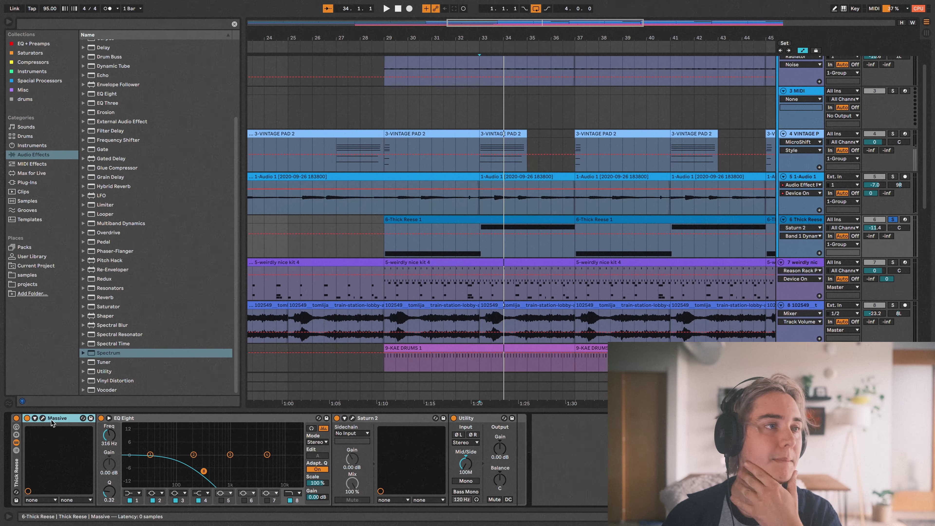
click(43, 419)
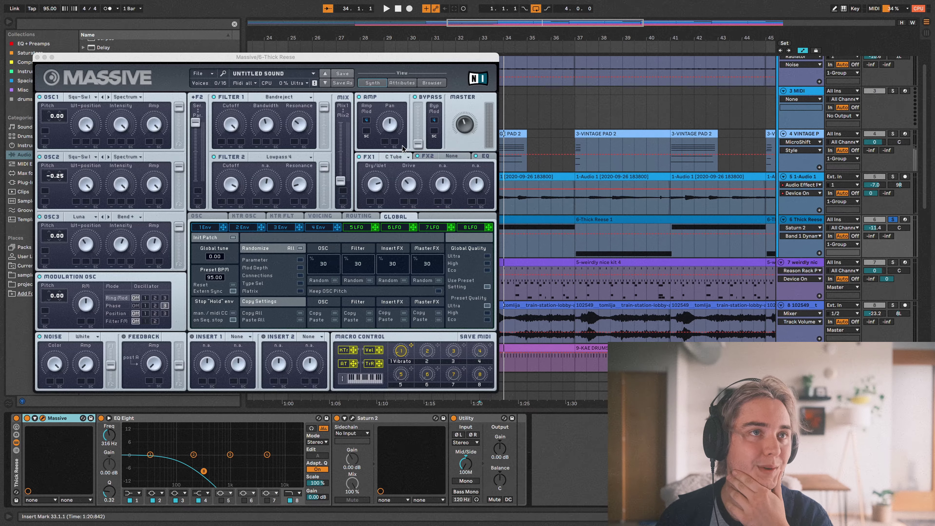
drag(355, 67, 612, 54)
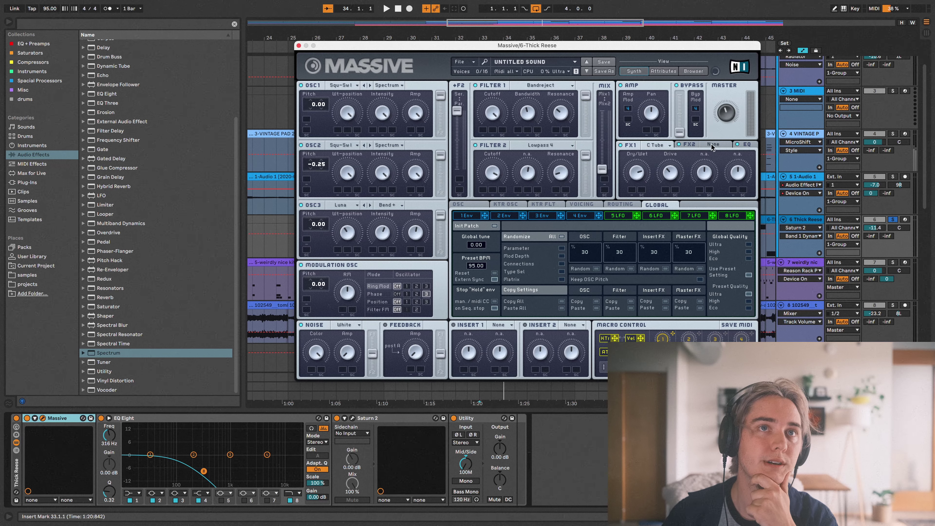
- Switch off EQ Eight and Saturn 2 on the Thick Reese track and play the unprocessed bass from bar 33
click(110, 418)
click(100, 417)
click(337, 418)
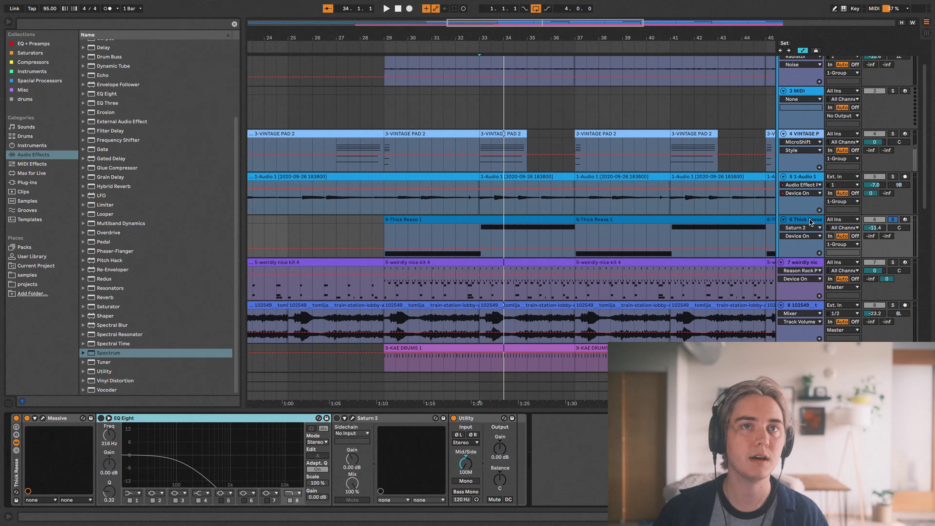
key(space)
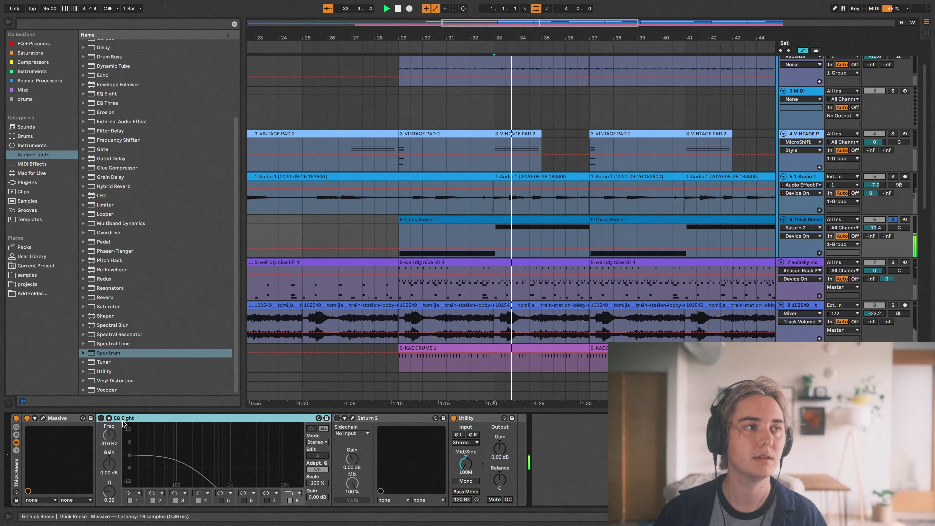
- Switch EQ Eight and Saturn 2 back on one at a time, replaying the Thick Reese from bar 33 with each
click(100, 418)
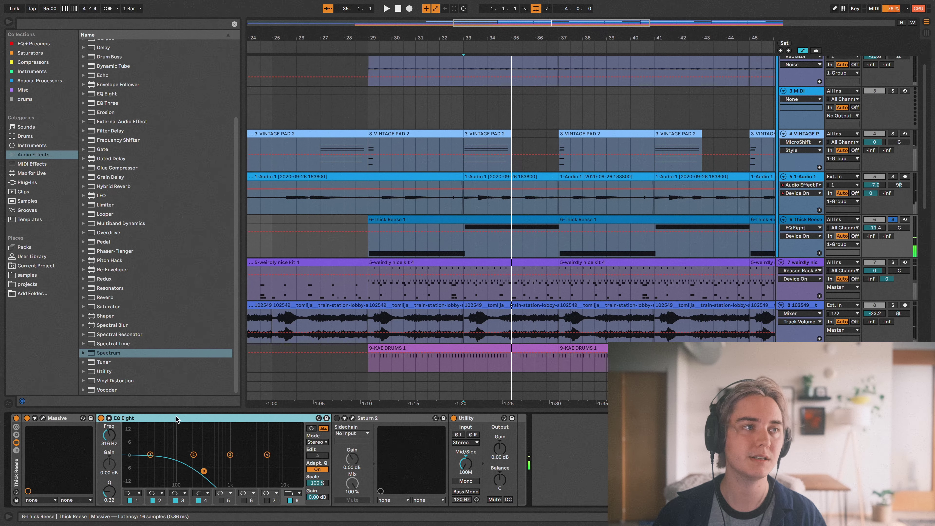
key(space)
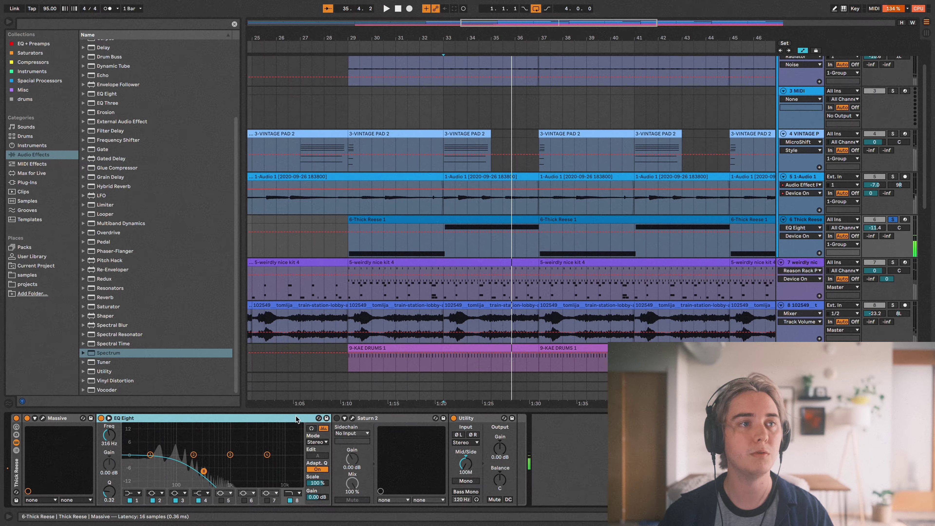
click(338, 418)
key(space)
click(371, 419)
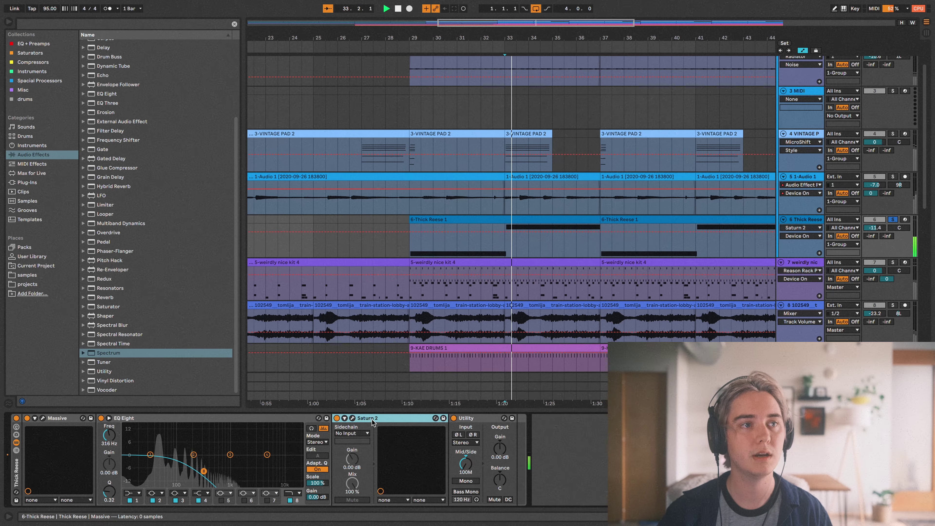
- Add the 1-Audio, VINTAGE PAD and 2 Audio tracks to the Thick Reese solo and show the group's Compressor and Pro-Q 3
click(892, 177)
scroll(896, 111, up, 3)
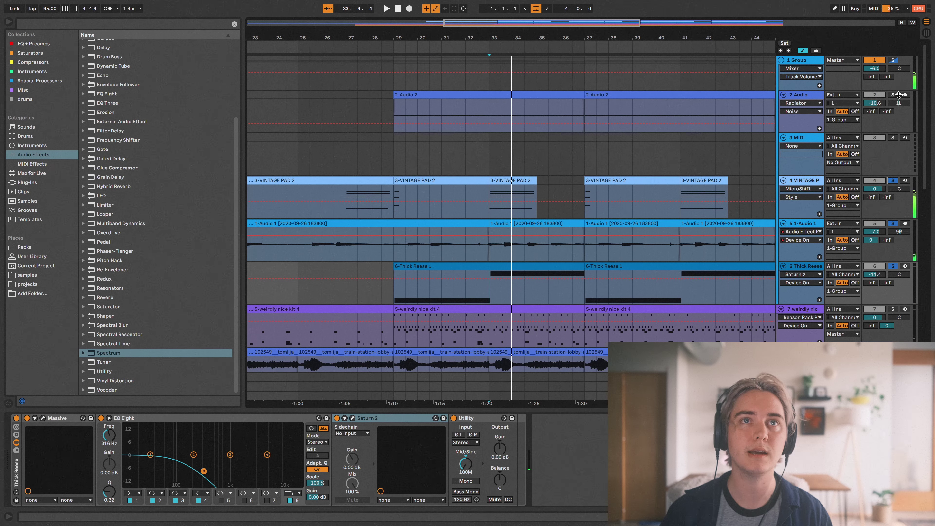
click(796, 61)
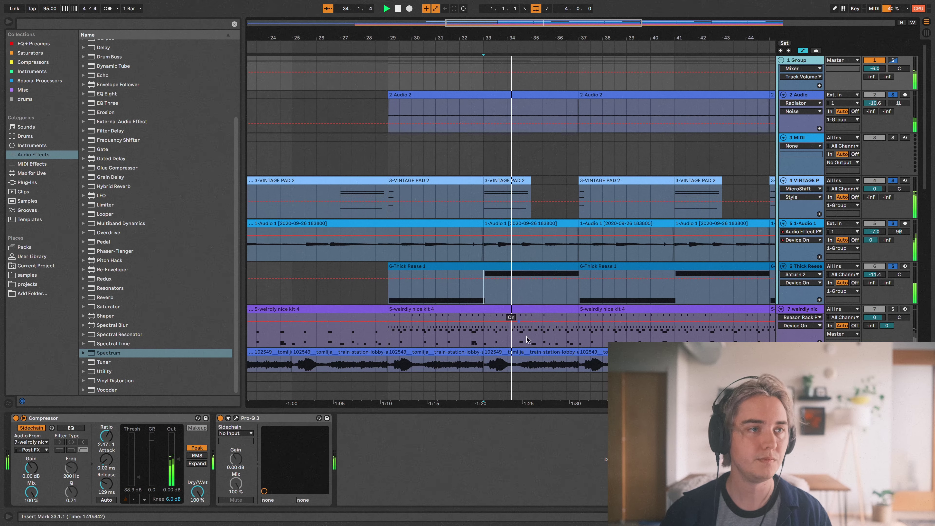
- Add the train-station lobby and police-sirens tracks to the playing solo and show the sirens track's Pro-Q 3
scroll(516, 308, down, 3)
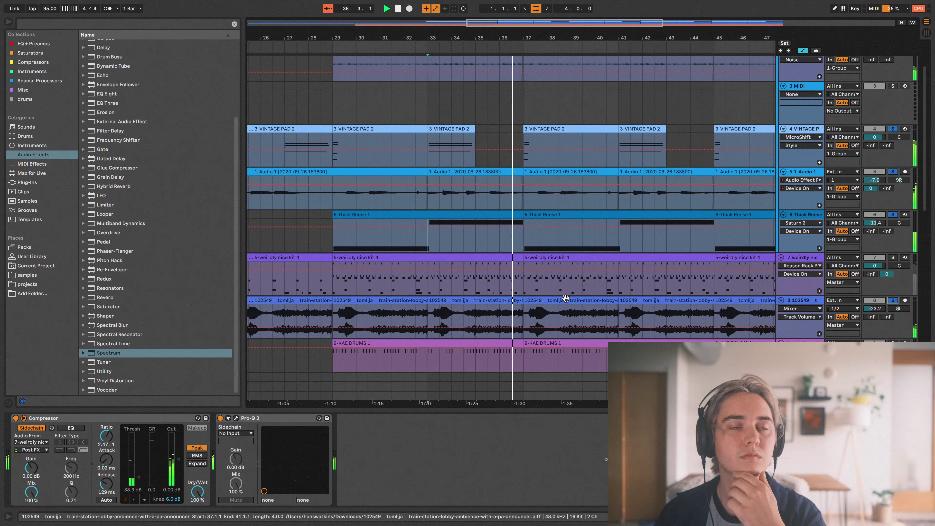
scroll(567, 298, down, 5)
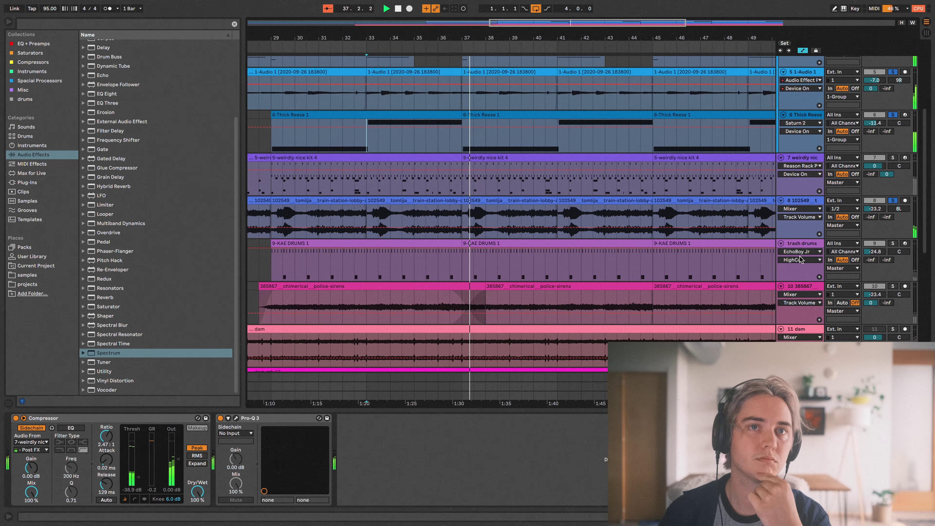
scroll(566, 298, down, 3)
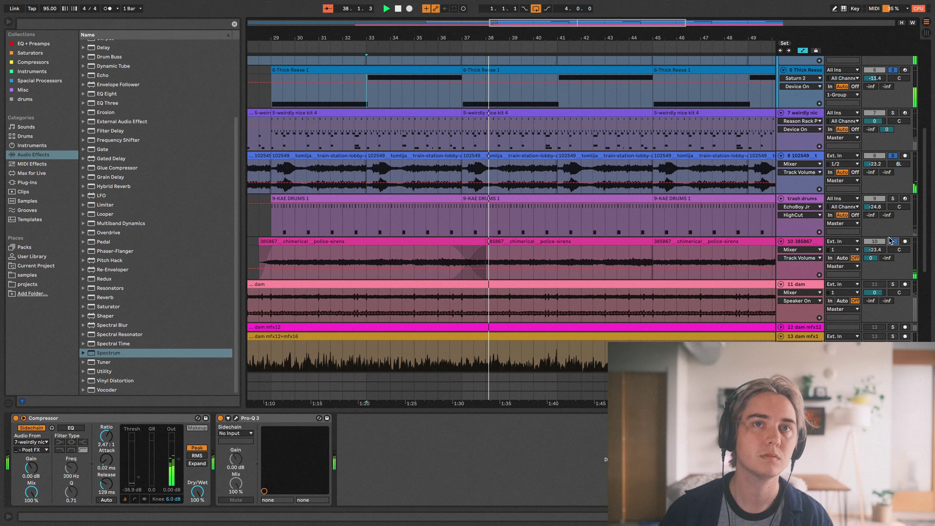
click(804, 241)
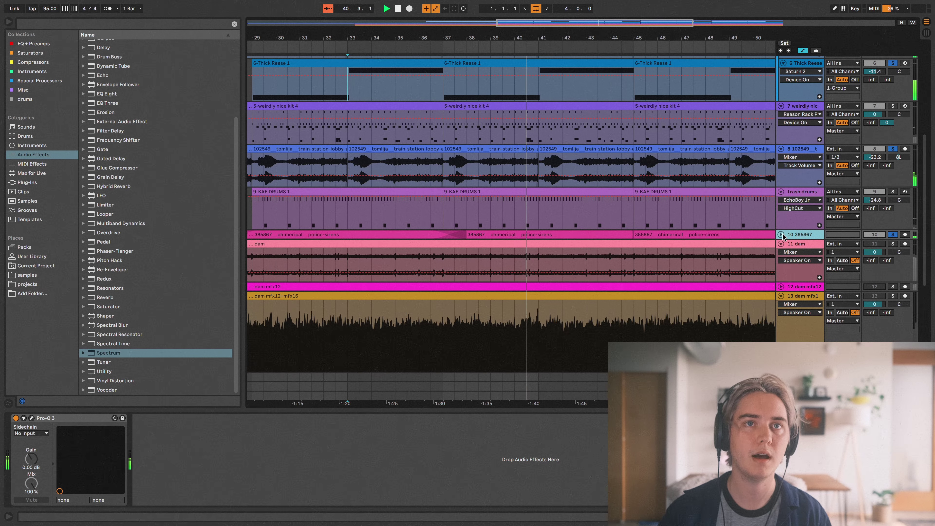
- Solo only the police-sirens track and set the insert marker at bar 29 on it
scroll(418, 244, left, 3)
click(308, 254)
click(892, 234)
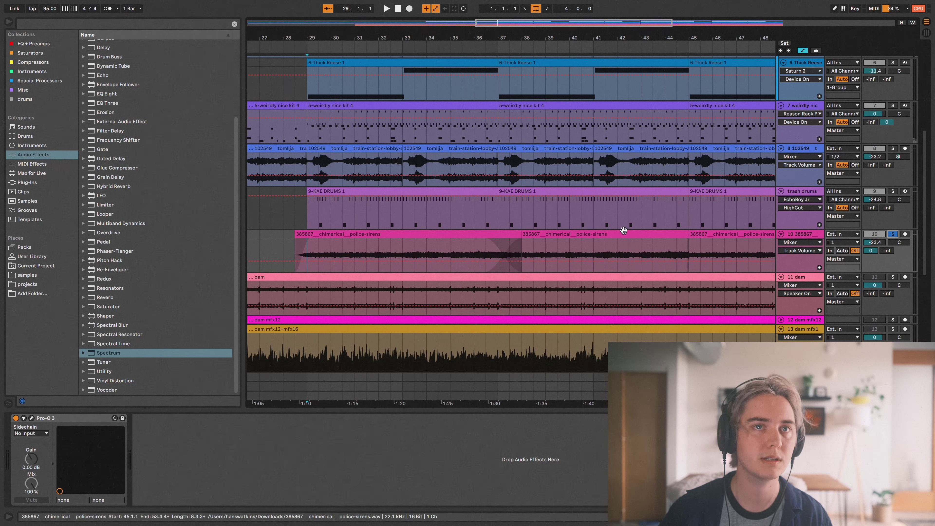
- Play the soloed police-sirens track from bar 29.3, return the insert marker to bar 29 and turn its solo off
scroll(515, 255, left, 10)
click(514, 254)
key(space)
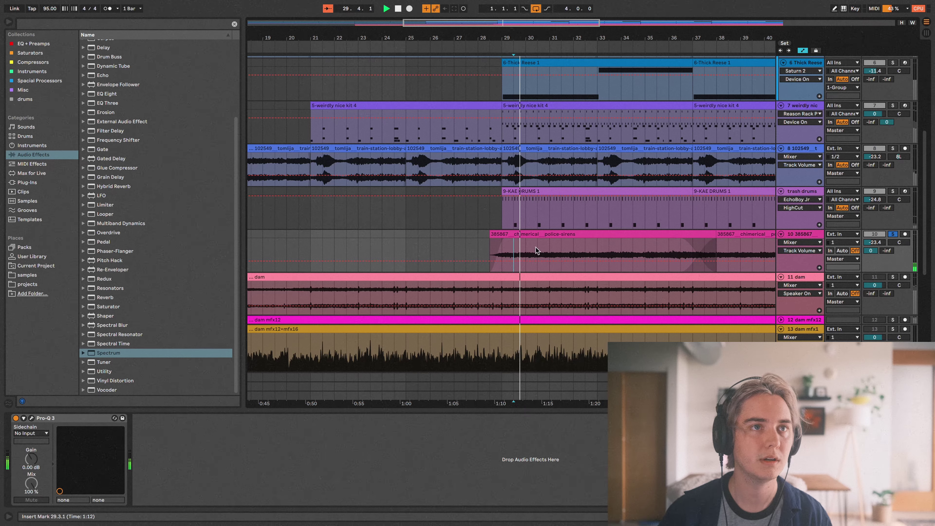
scroll(642, 231, right, 3)
scroll(642, 231, right, 1)
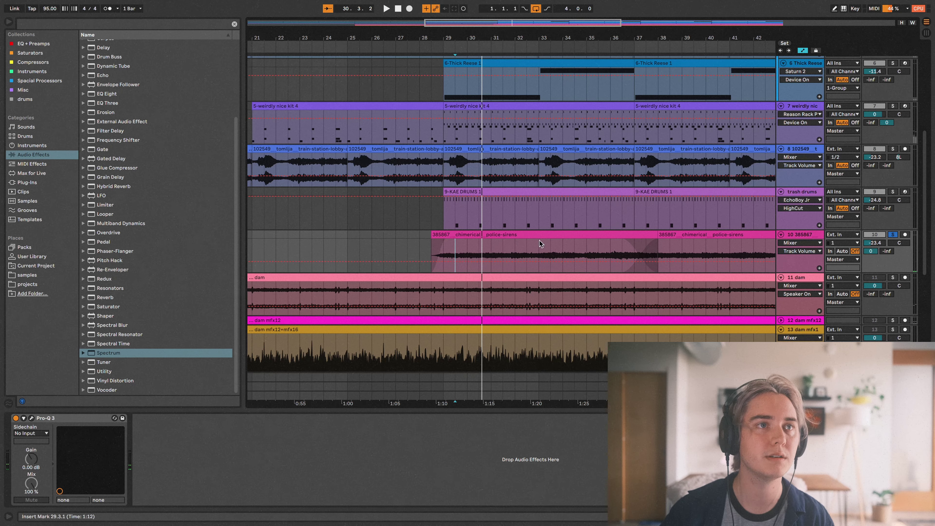
click(446, 255)
key(space)
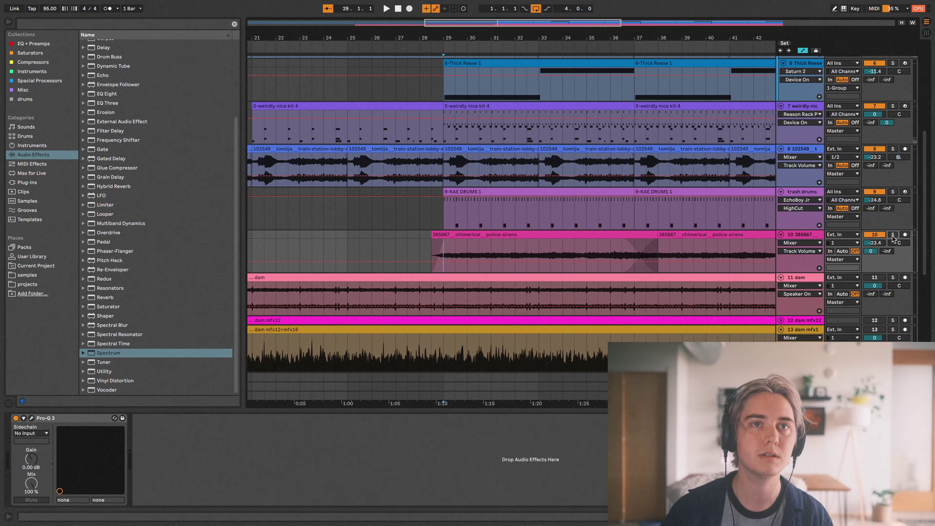
- Show the Master track's device chain and rename its External Audio Effect as SP 404 OUT
scroll(804, 256, up, 6)
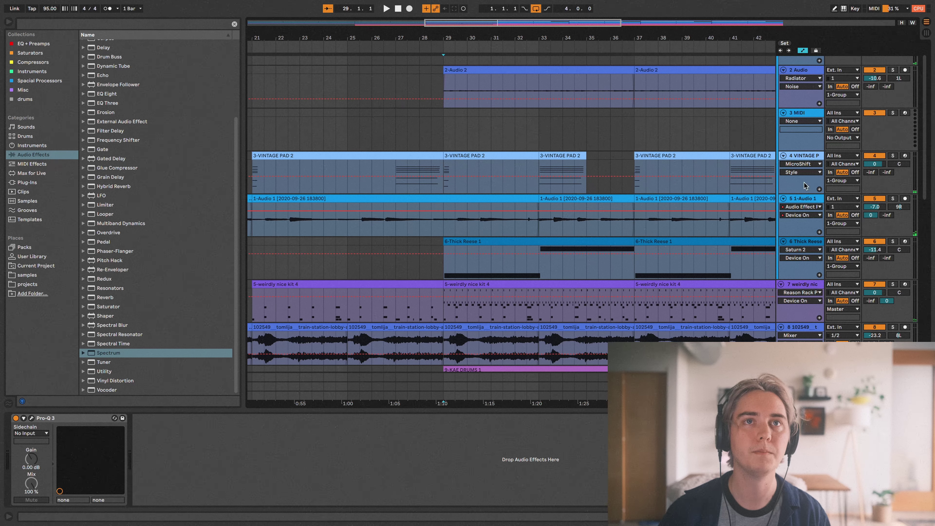
scroll(802, 146, down, 5)
scroll(647, 160, right, 3)
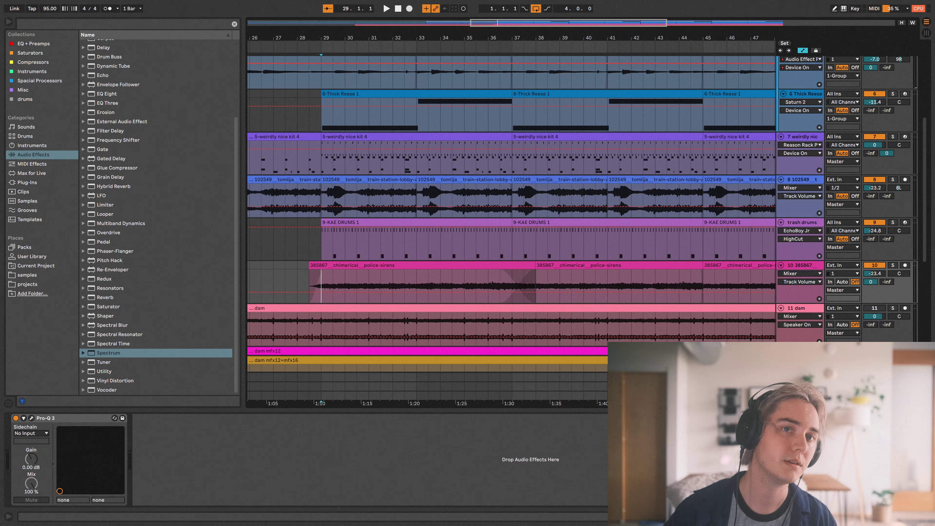
key(Up)
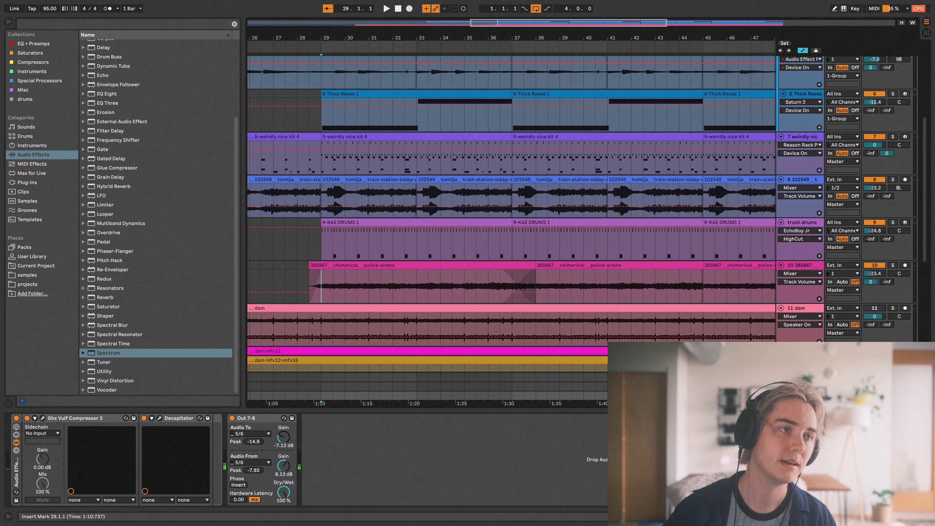
click(403, 467)
click(250, 422)
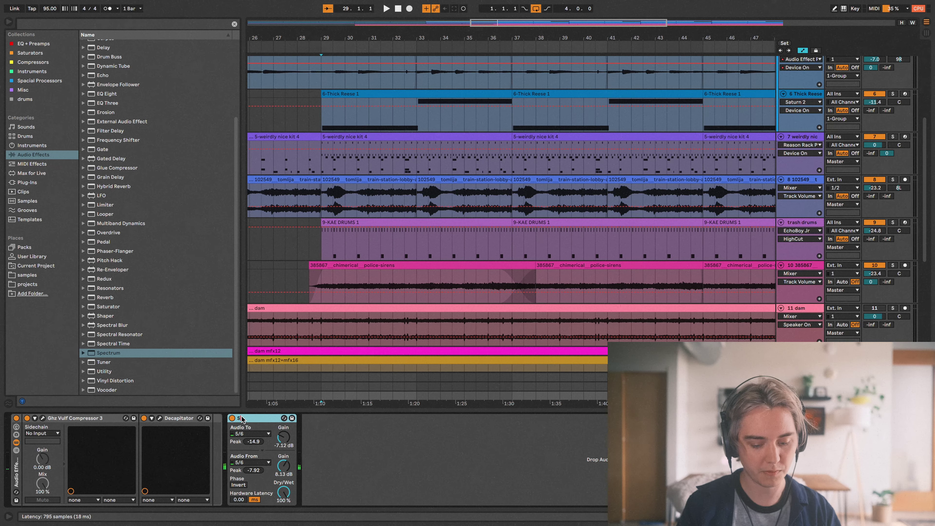
click(346, 434)
click(242, 435)
click(373, 451)
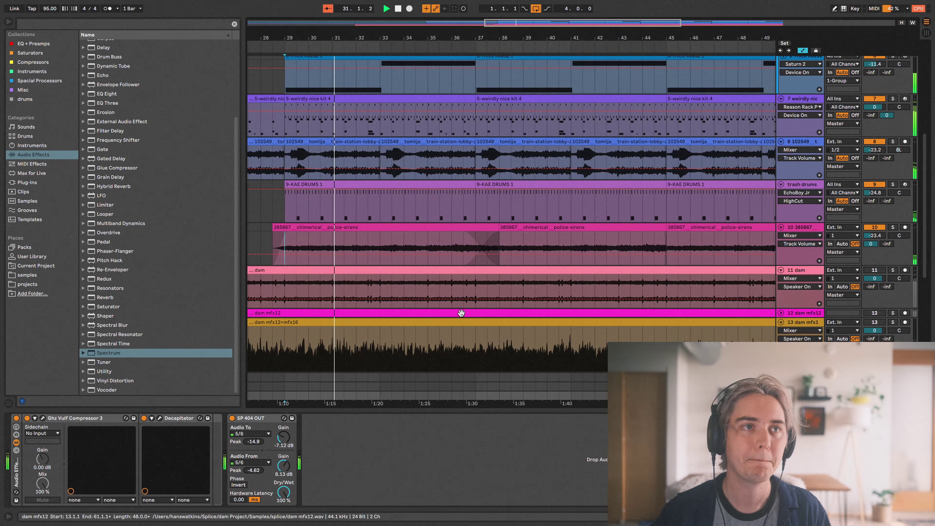
- Look over the whole arrangement while the mix plays and set the insert marker at bar 33 on the 1-Audio track
scroll(461, 314, down, 5)
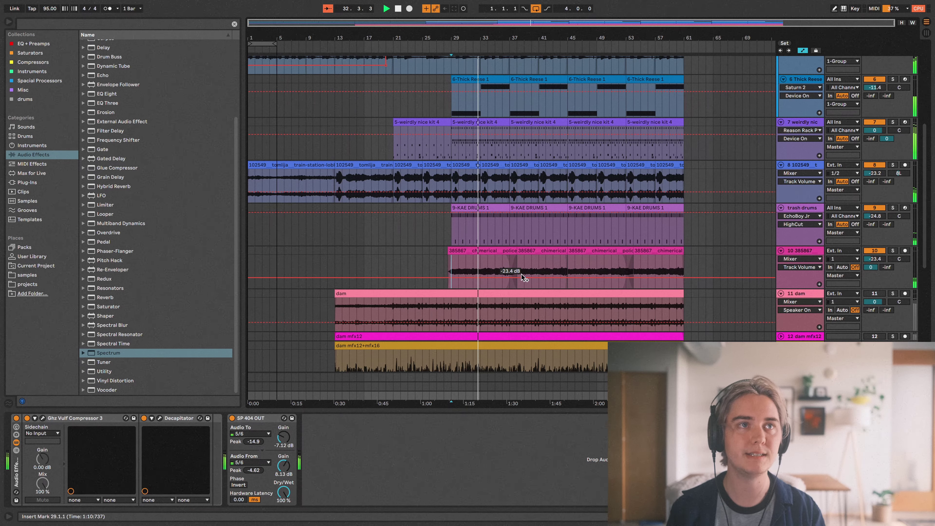
scroll(522, 275, up, 3)
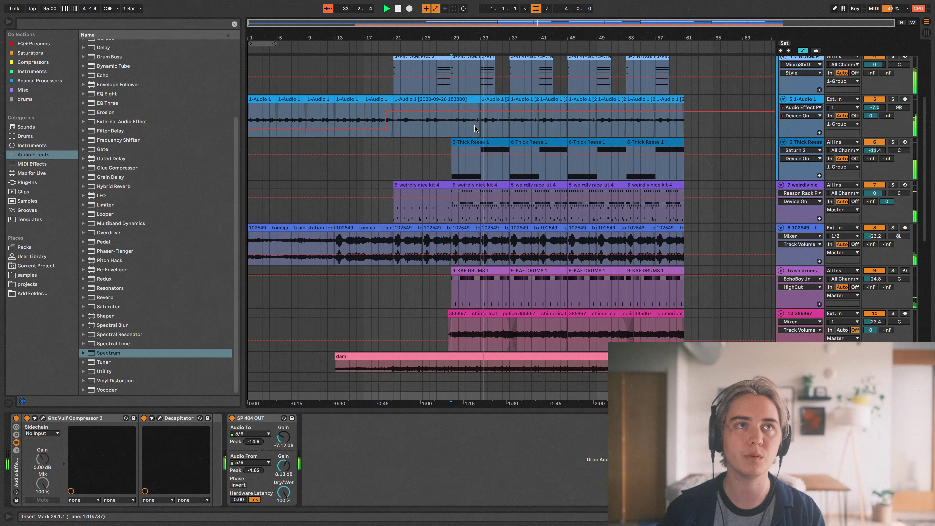
click(481, 129)
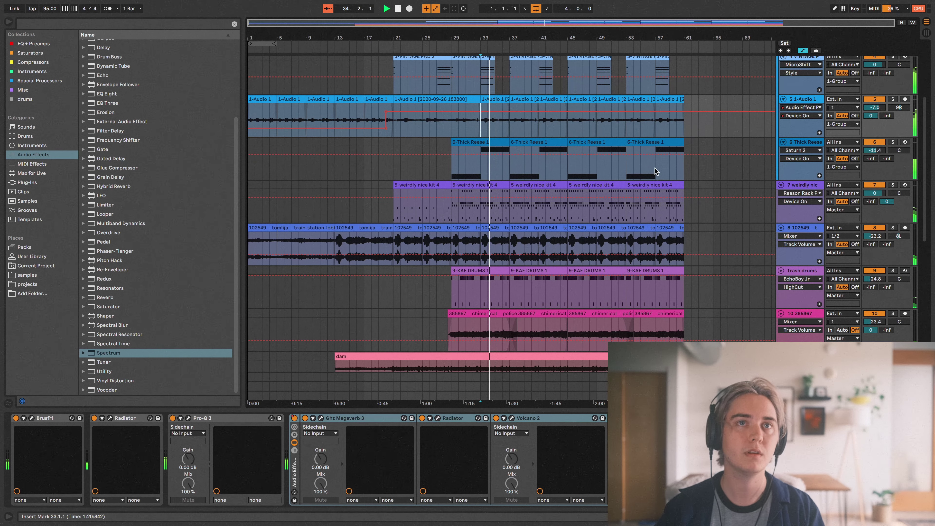
scroll(795, 247, down, 3)
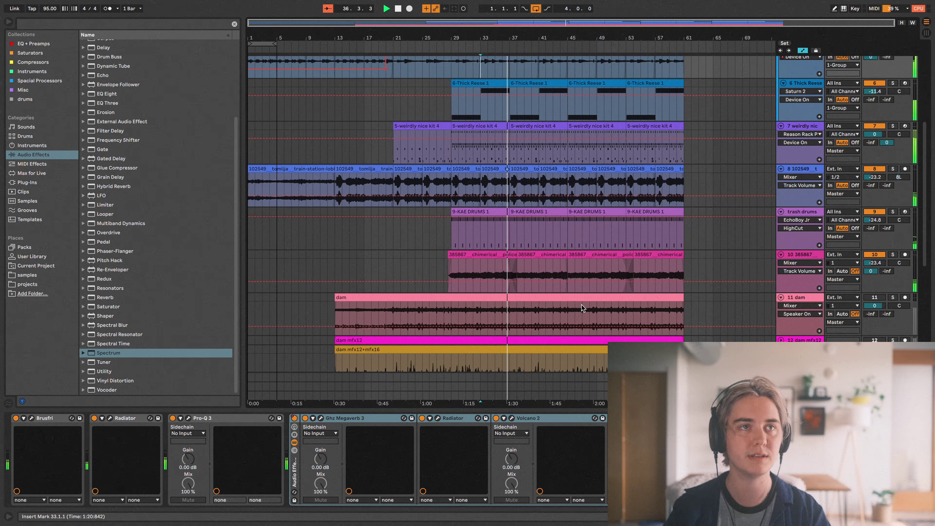
scroll(581, 305, up, 2)
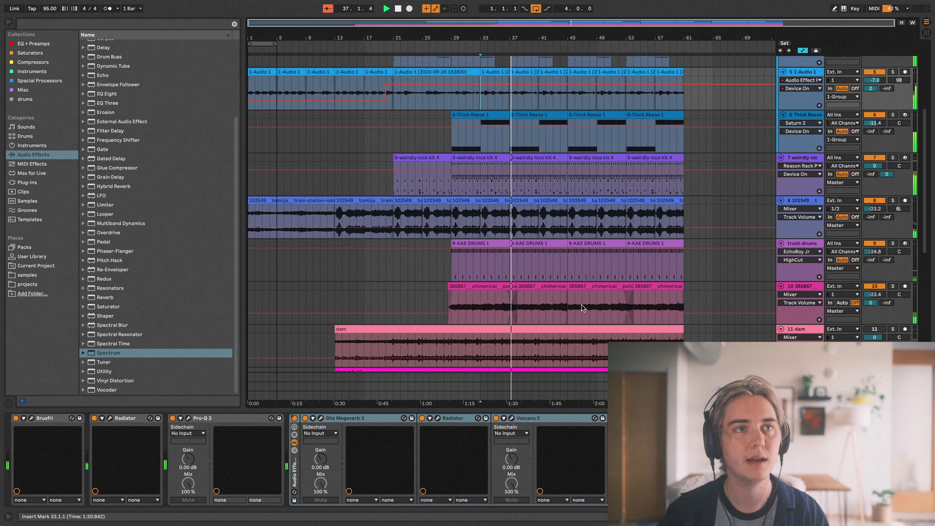
- Show the trash drums devices at bar 37 and the dam track during playback, placing the insert marker at bar 38 on trash drums
click(511, 271)
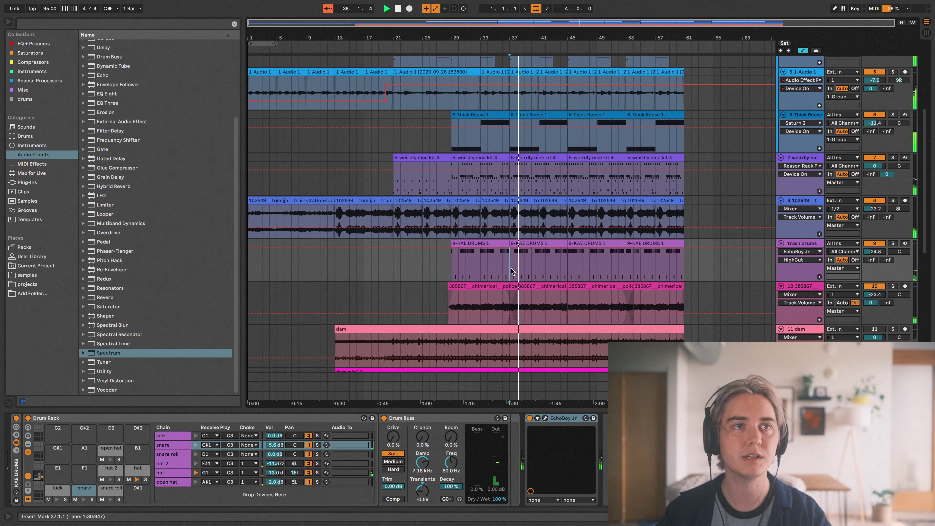
scroll(510, 271, down, 7)
click(524, 239)
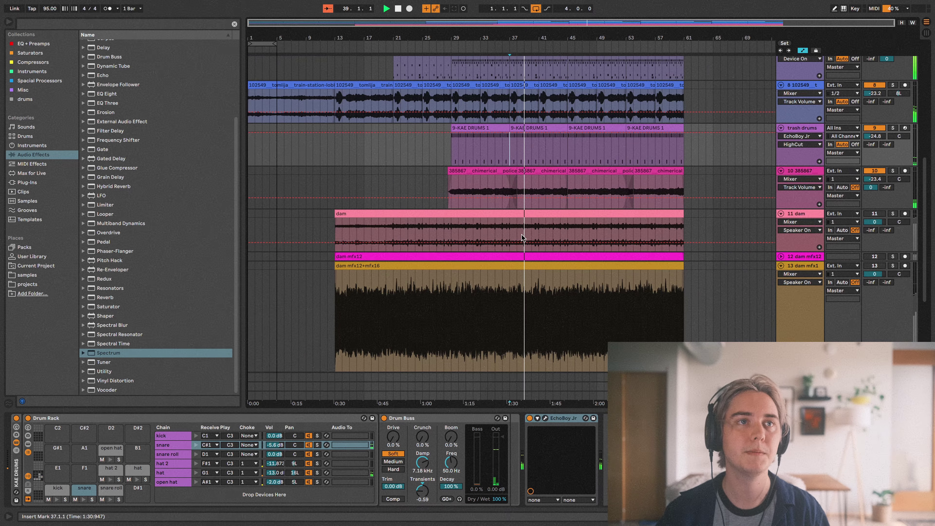
scroll(522, 222, up, 1)
click(516, 180)
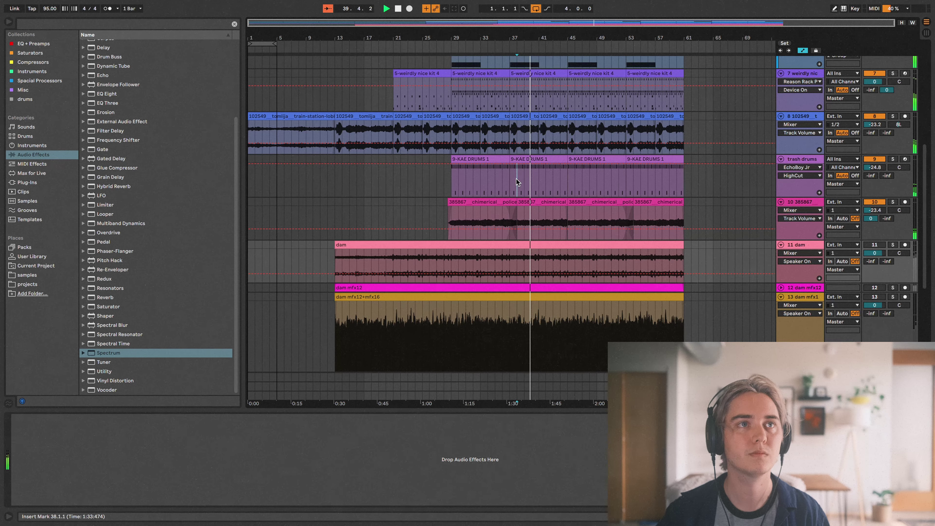
scroll(510, 179, up, 5)
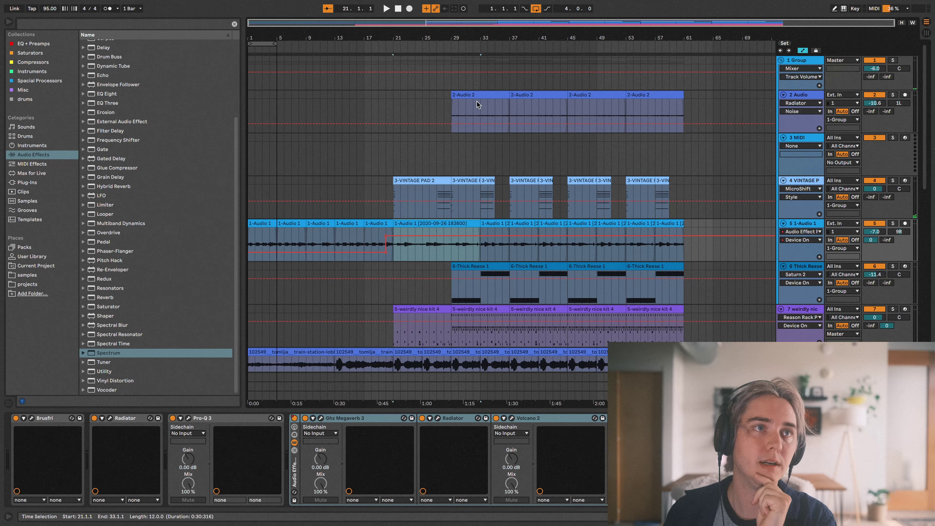
- Show the device chains of the 2 Audio clip at bar 29 and of the trash drums and train-station tracks at bar 37
click(474, 102)
click(474, 97)
scroll(474, 97, down, 6)
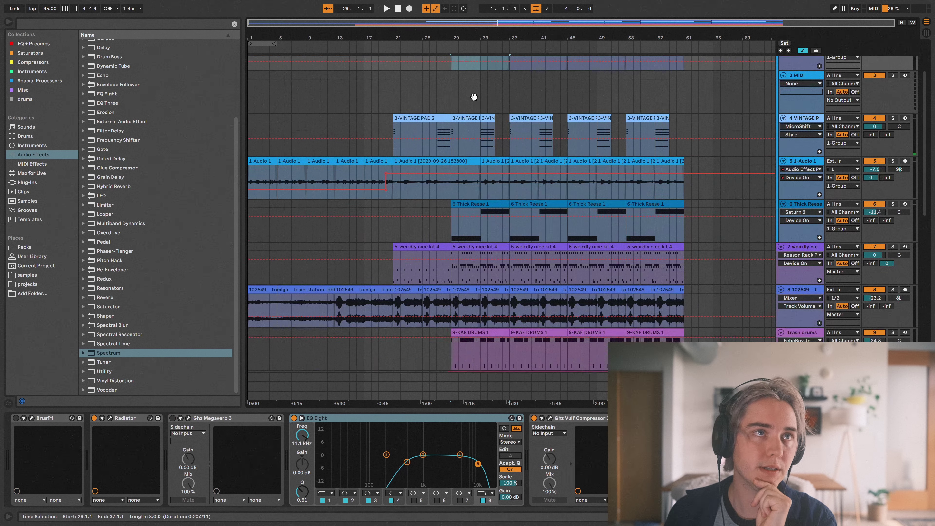
drag(454, 155, 529, 199)
click(512, 207)
scroll(512, 206, up, 2)
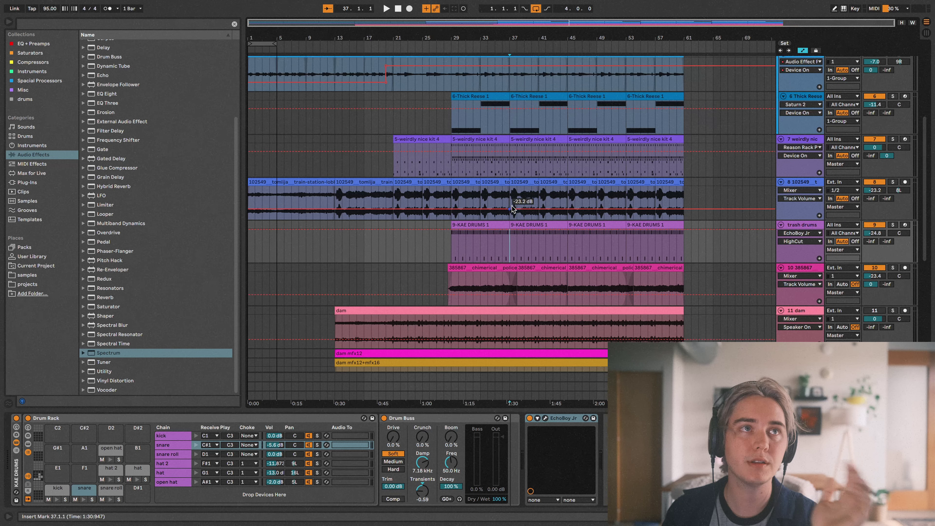
click(512, 208)
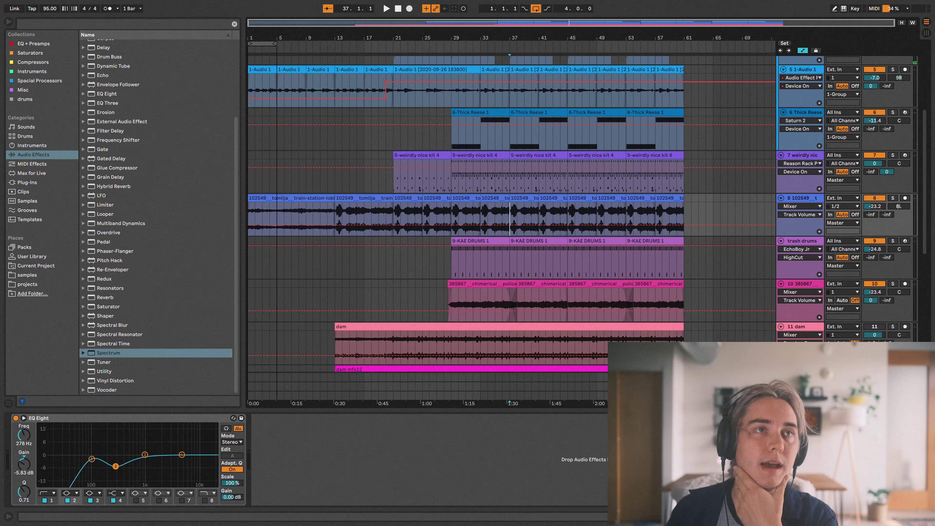
- Show the Master track's Ghz Vulf Compressor 3, Decapitator and SP 404 OUT devices
click(800, 396)
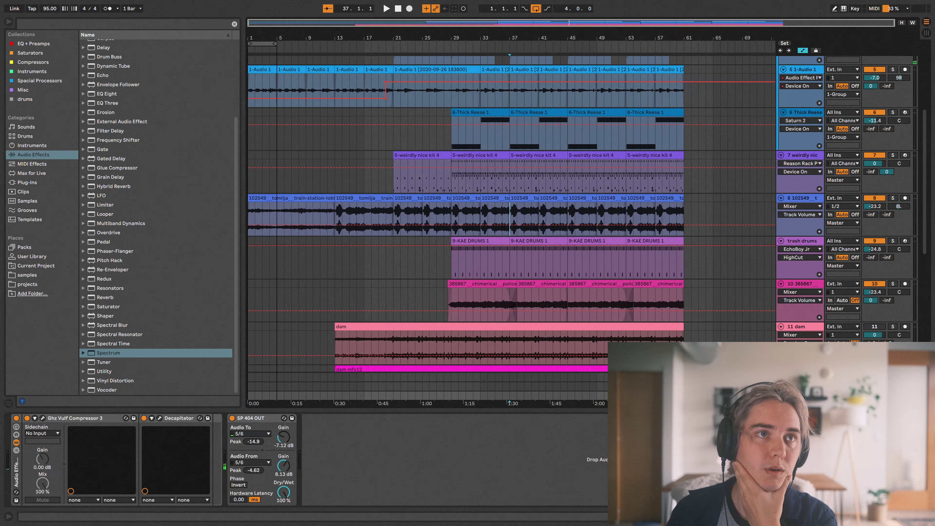
click(77, 420)
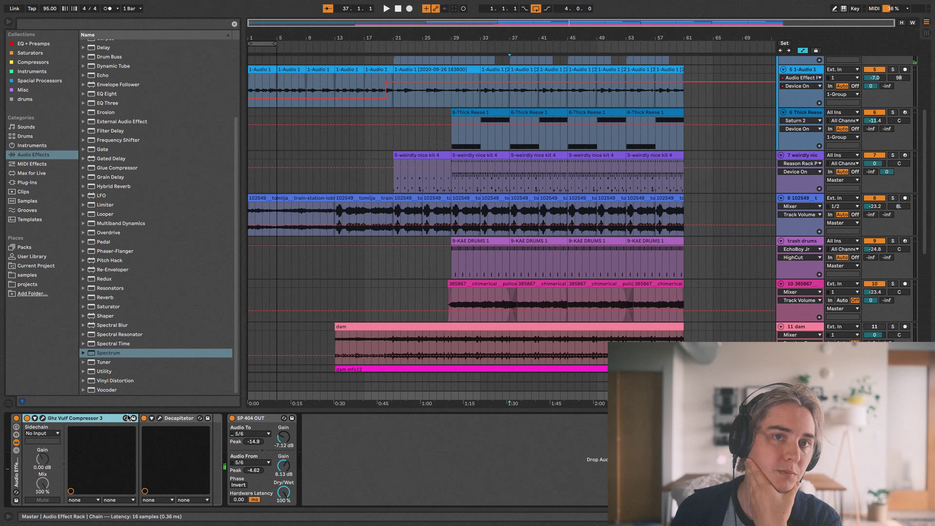
click(256, 418)
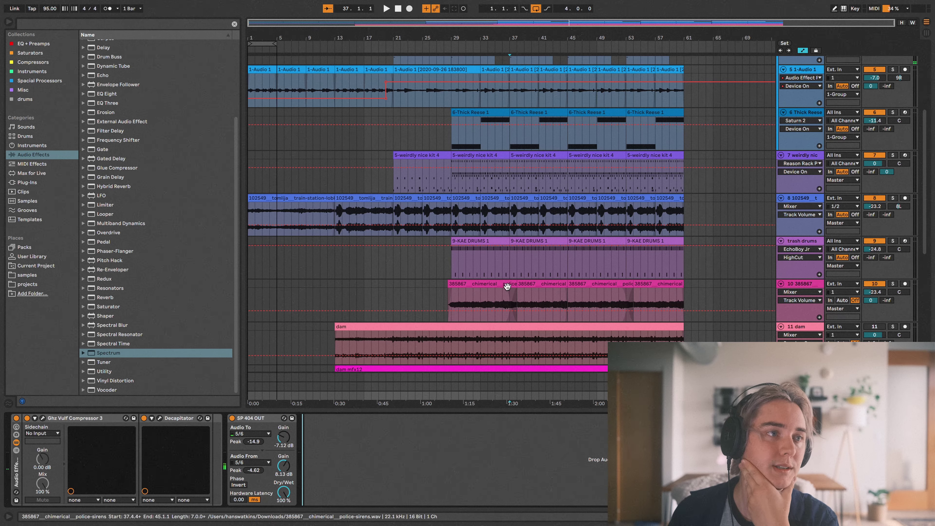
- Set the insert marker at bar 29 and show the trash drums devices and the train-station lobby track's EQ Eight
click(452, 275)
click(451, 274)
scroll(453, 251, down, 5)
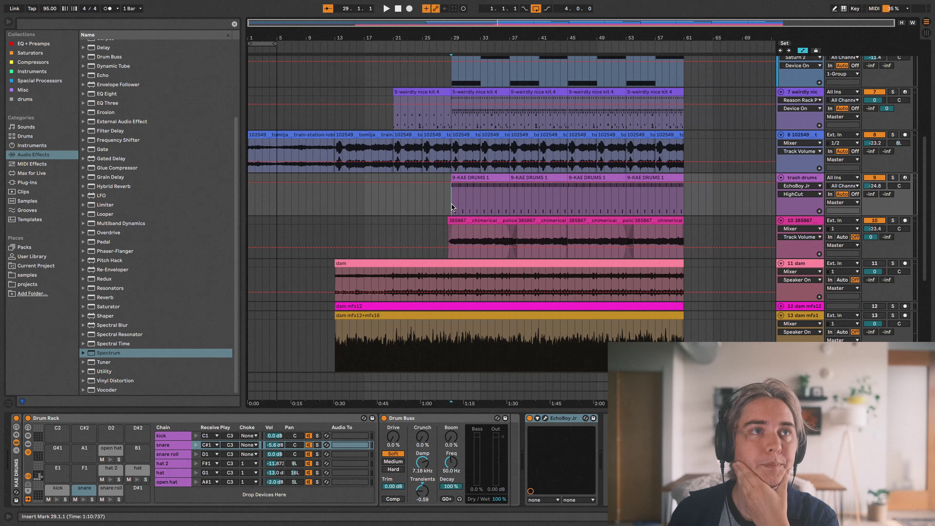
scroll(451, 204, up, 5)
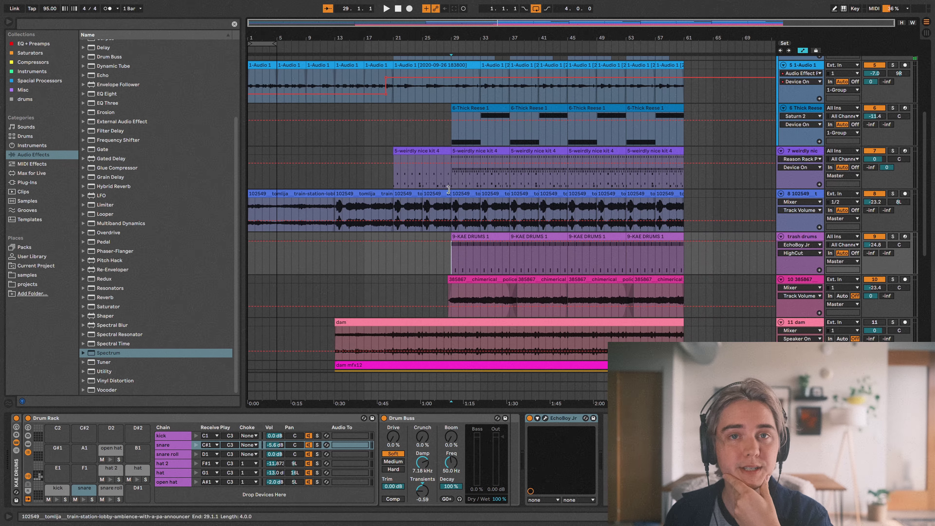
click(451, 186)
click(452, 215)
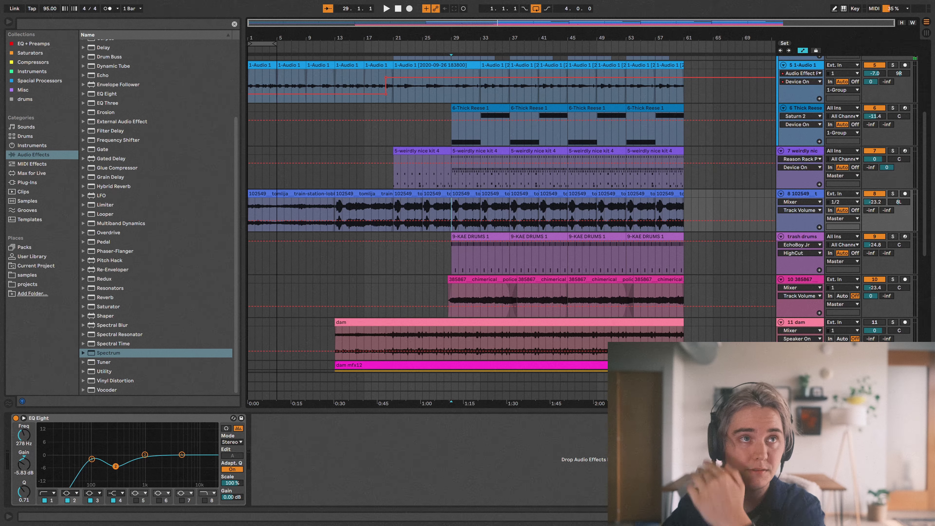
- Show the weirdly nice kit and trash drums racks with the insert marker at bar 29
click(456, 186)
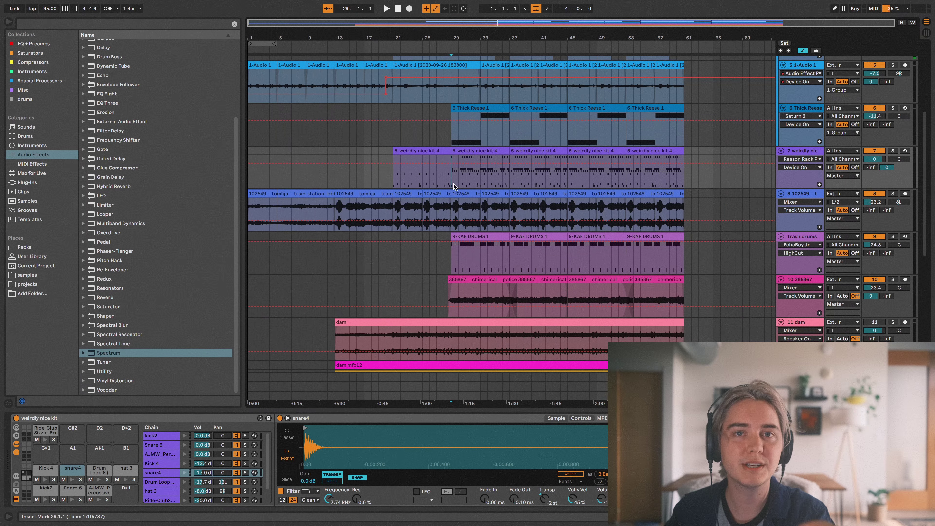
scroll(453, 185, down, 5)
scroll(453, 182, down, 1)
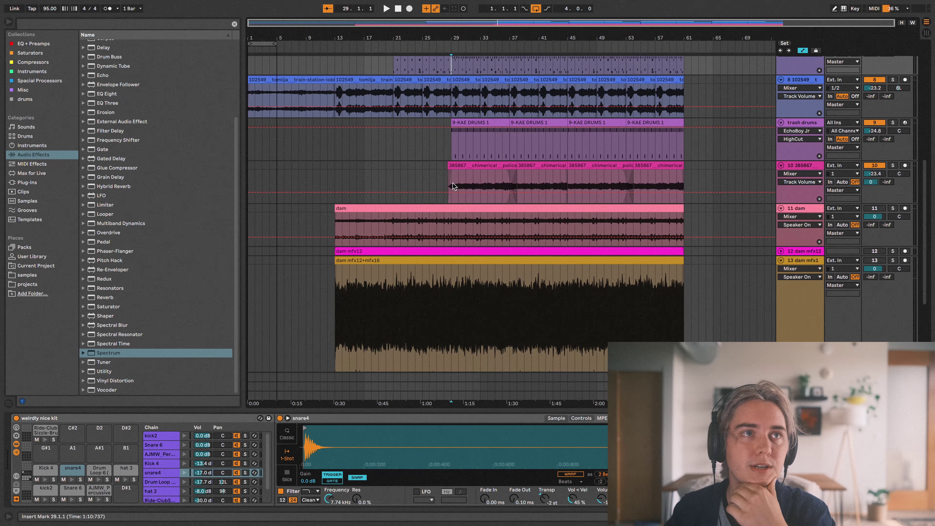
click(453, 186)
click(464, 143)
scroll(449, 147, up, 3)
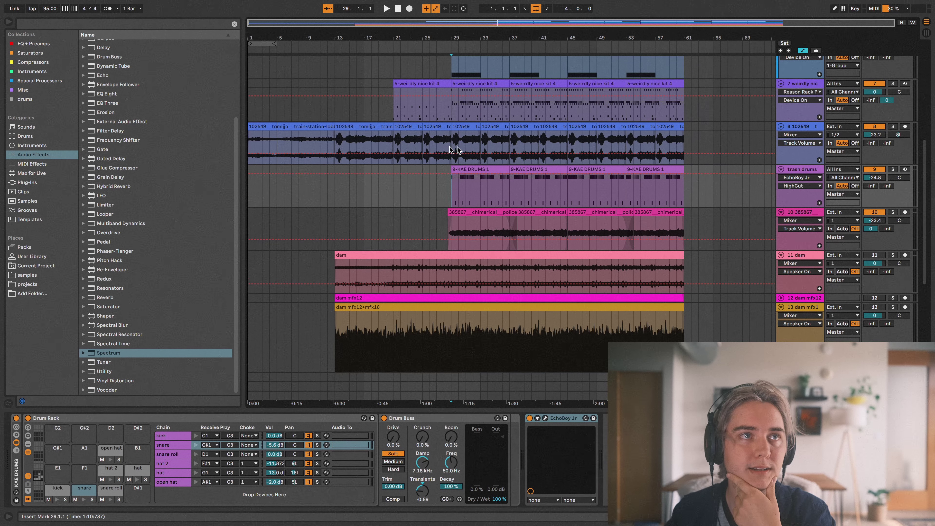
- Rename the group track as instruments and the weirdly nice kit track as drums in Session View, and play from bar 29
key(Tab)
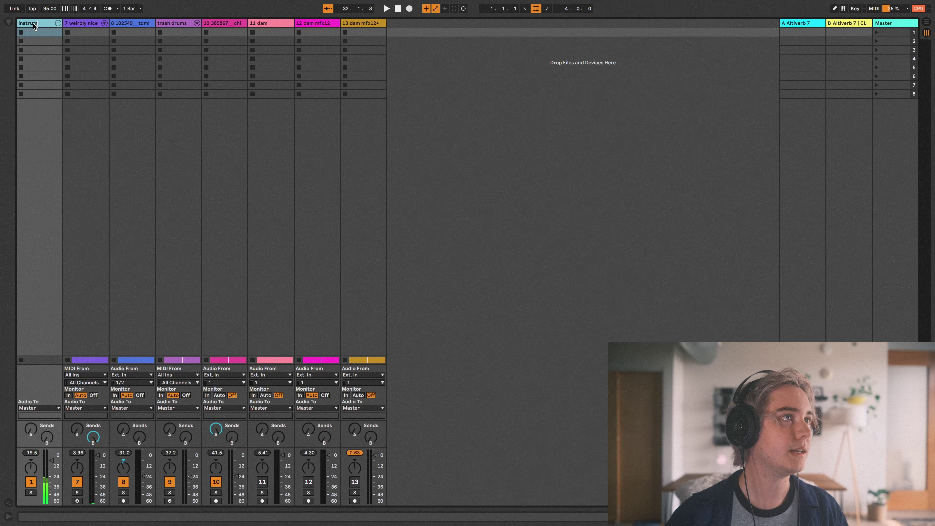
click(85, 24)
key(ctrl+r)
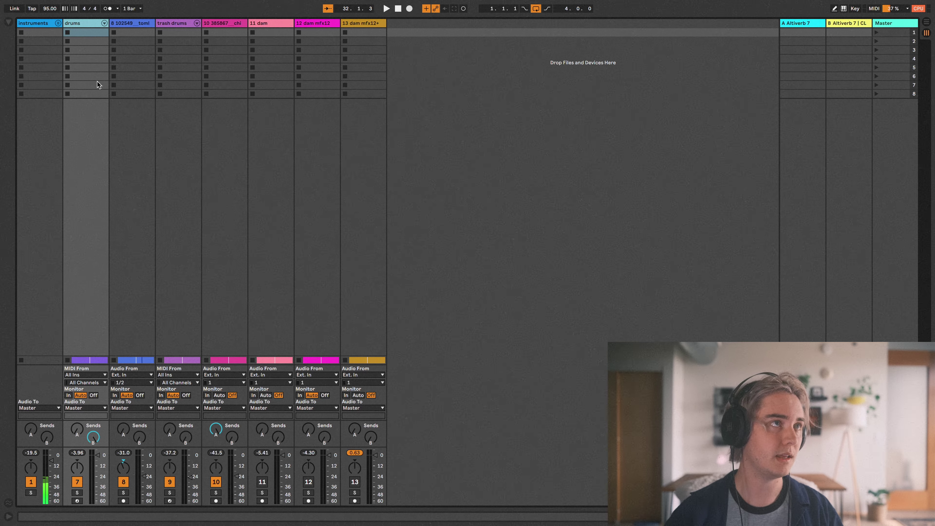
key(space)
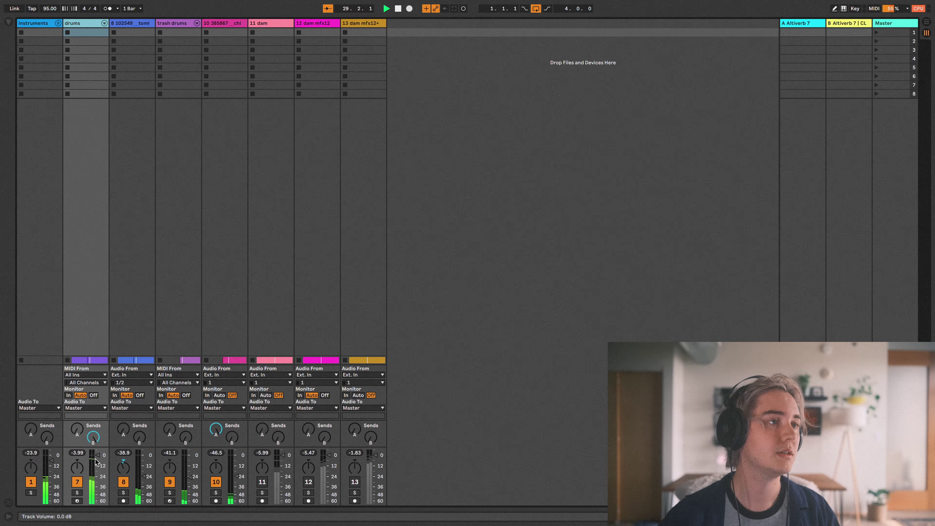